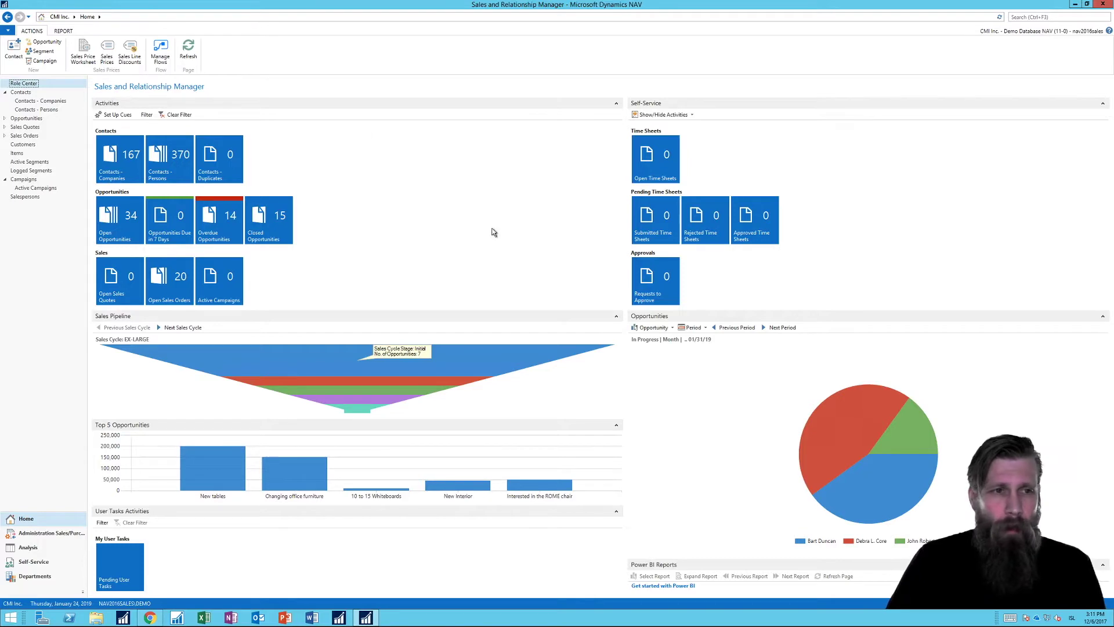
Open the Contact Card of the first person in the Contacts - Persons list.
{"action": "left_click", "coordinate": [37, 110]}
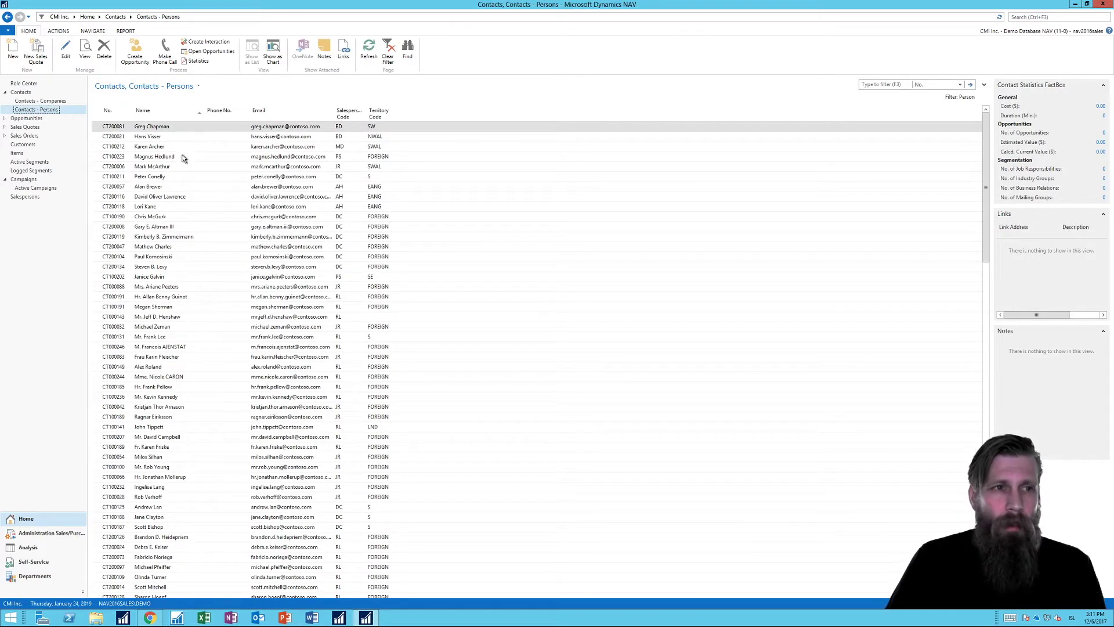
{"action": "left_click", "coordinate": [186, 127]}
{"action": "key", "text": "Return"}
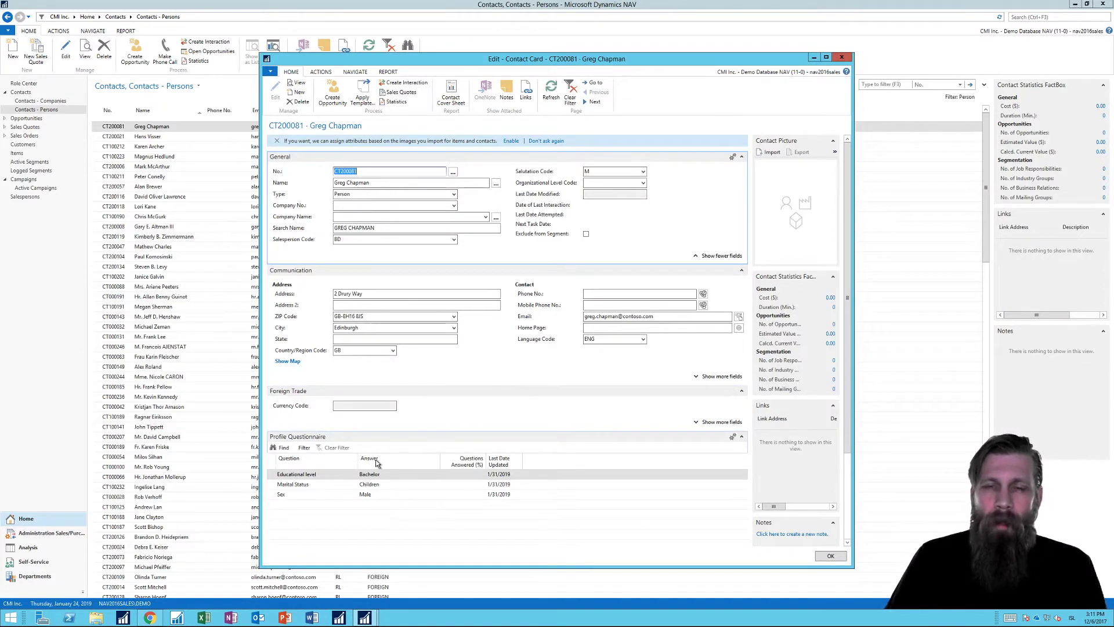
{"action": "mouse_move", "coordinate": [373, 459]}
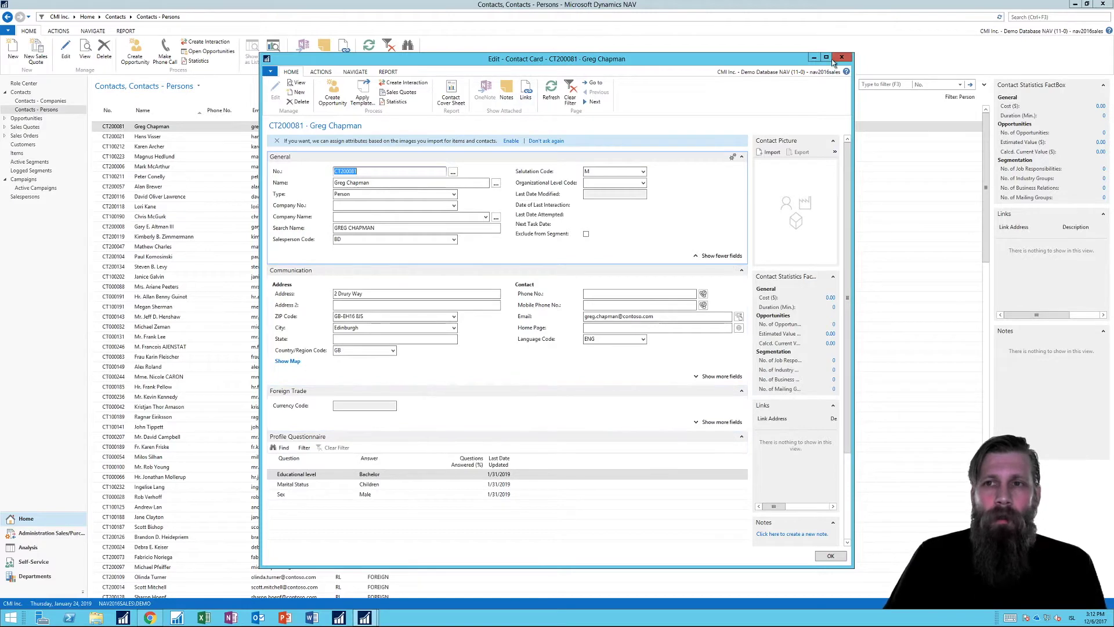
Move and resize the Contact Card window to make it wider and shorter.
{"action": "left_click_drag", "start_coordinate": [722, 69], "coordinate": [694, 48]}
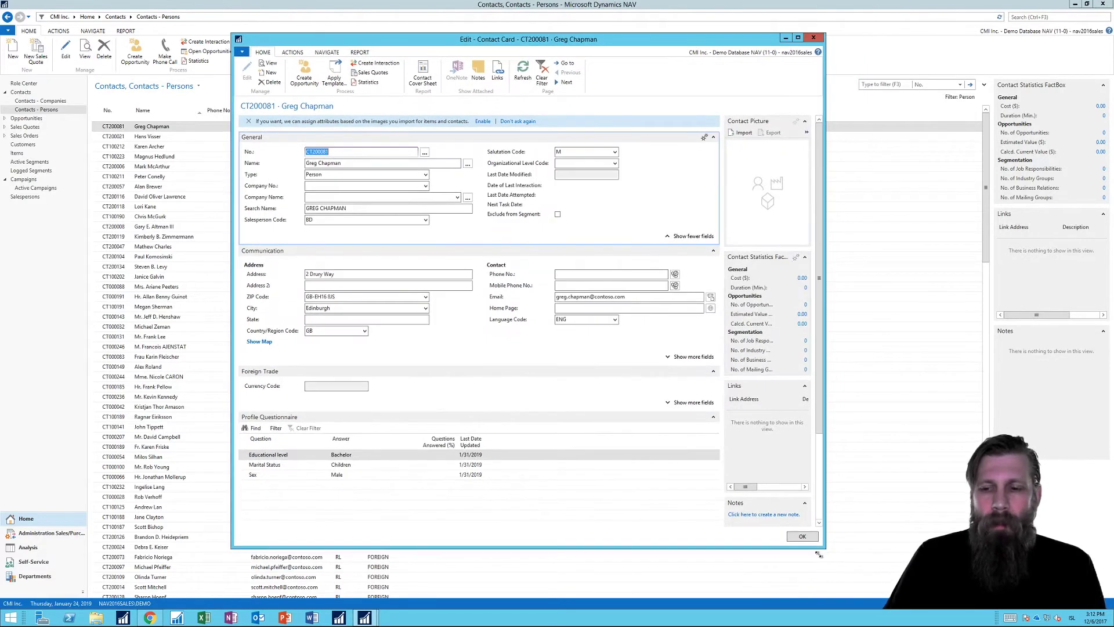
{"action": "left_click_drag", "start_coordinate": [825, 548], "coordinate": [941, 385]}
{"action": "left_click_drag", "start_coordinate": [582, 40], "coordinate": [557, 60]}
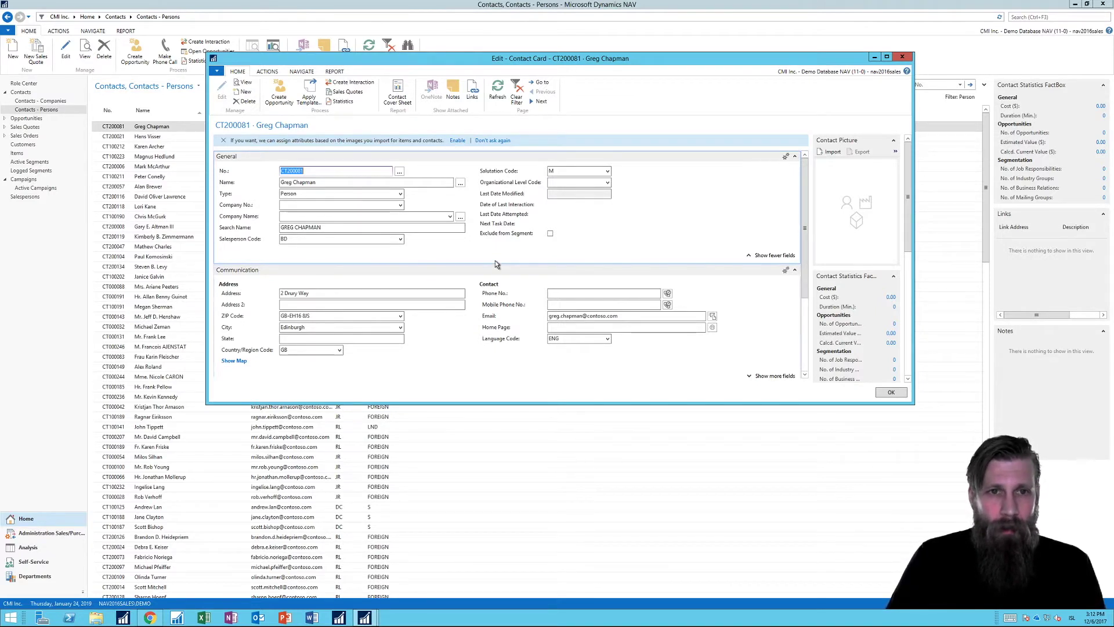
Open this contact's Interaction Log Entries from the card's related links.
{"action": "right_click", "coordinate": [319, 73]}
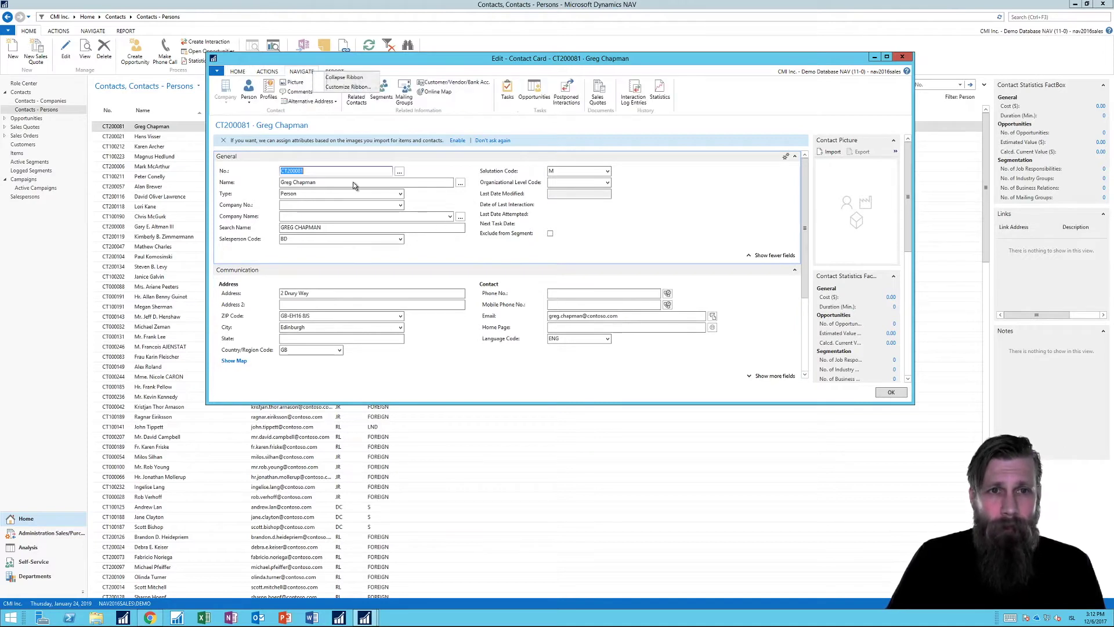
{"action": "left_click", "coordinate": [489, 62]}
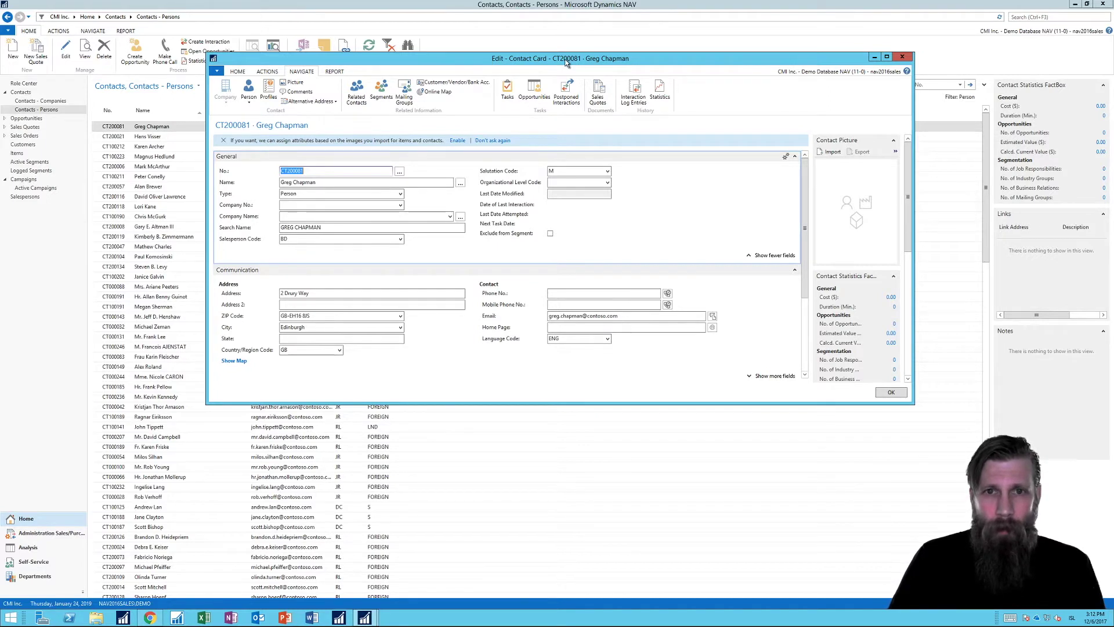
{"action": "left_click", "coordinate": [636, 89]}
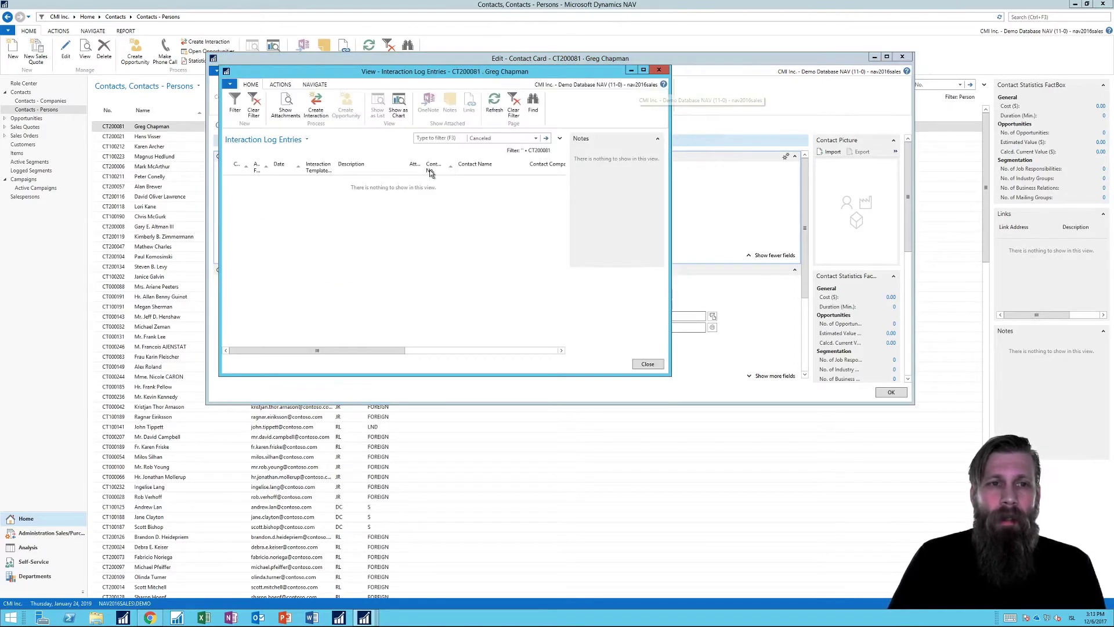
Show the log's filters and remove the Contact No. and company filters.
{"action": "left_click_drag", "start_coordinate": [475, 71], "coordinate": [498, 217]}
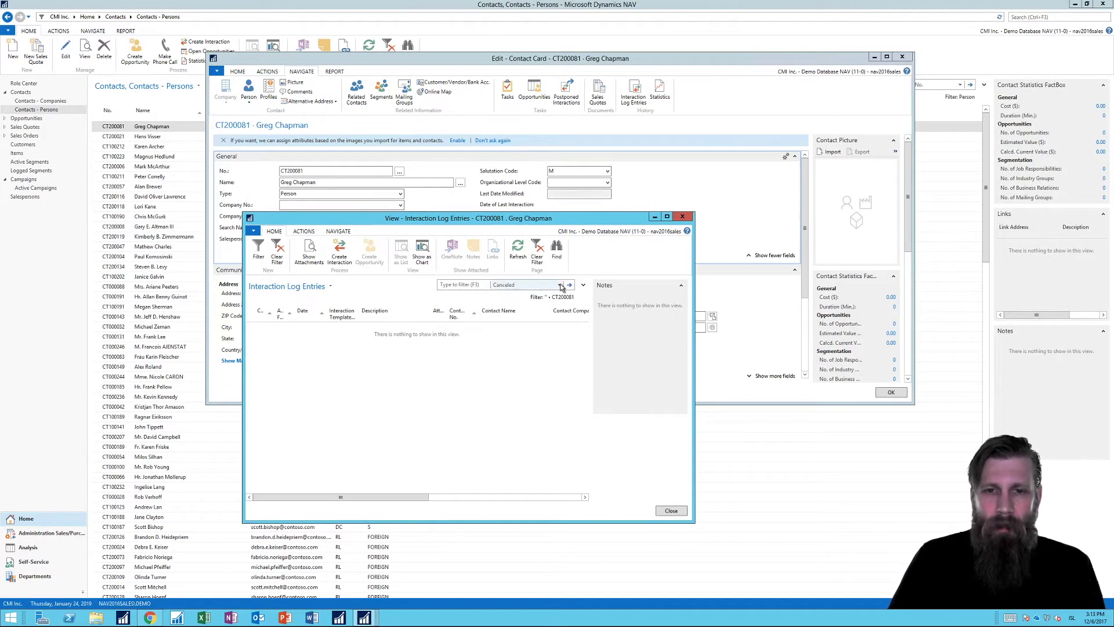
{"action": "left_click", "coordinate": [583, 284]}
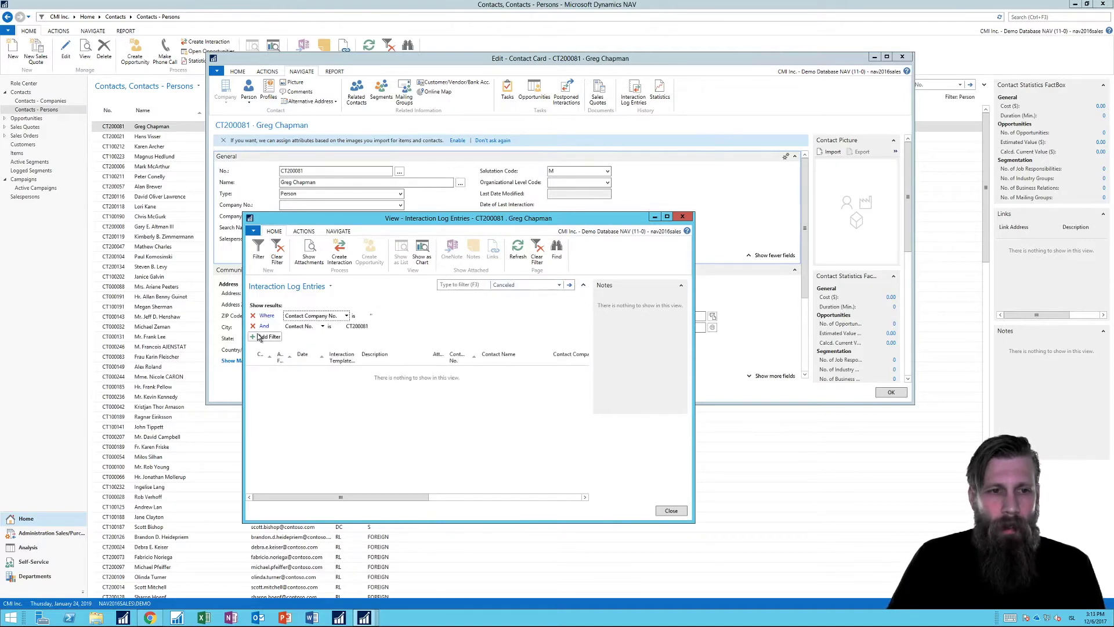
{"action": "left_click", "coordinate": [252, 326]}
{"action": "left_click", "coordinate": [253, 317]}
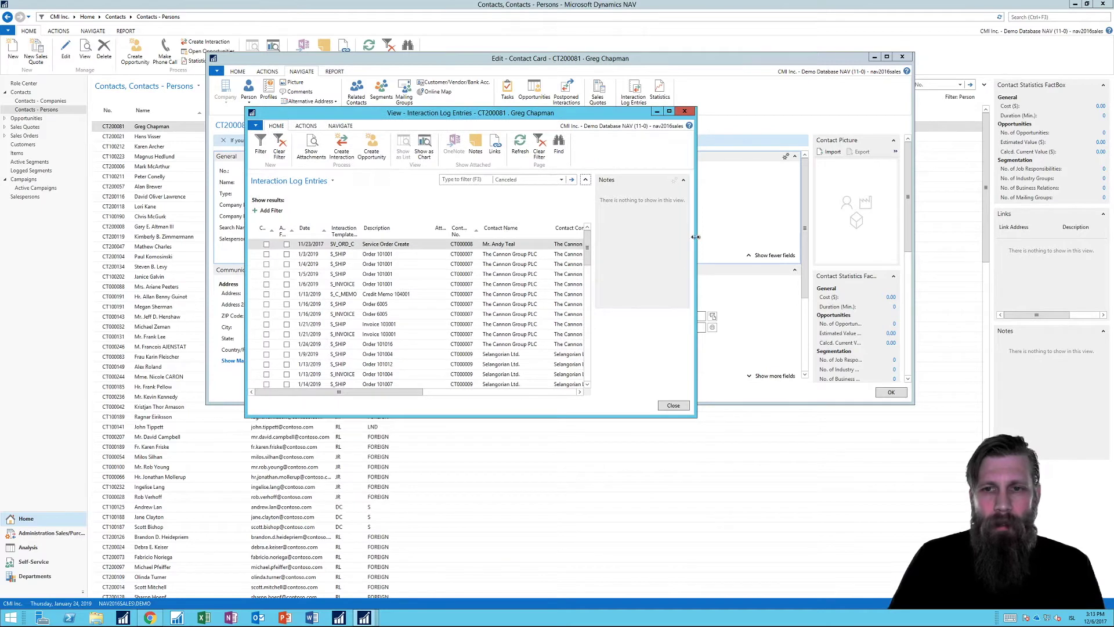
Widen the Interaction Log Entries window and scroll to reveal more columns and entries.
{"action": "left_click_drag", "start_coordinate": [697, 237], "coordinate": [864, 236]}
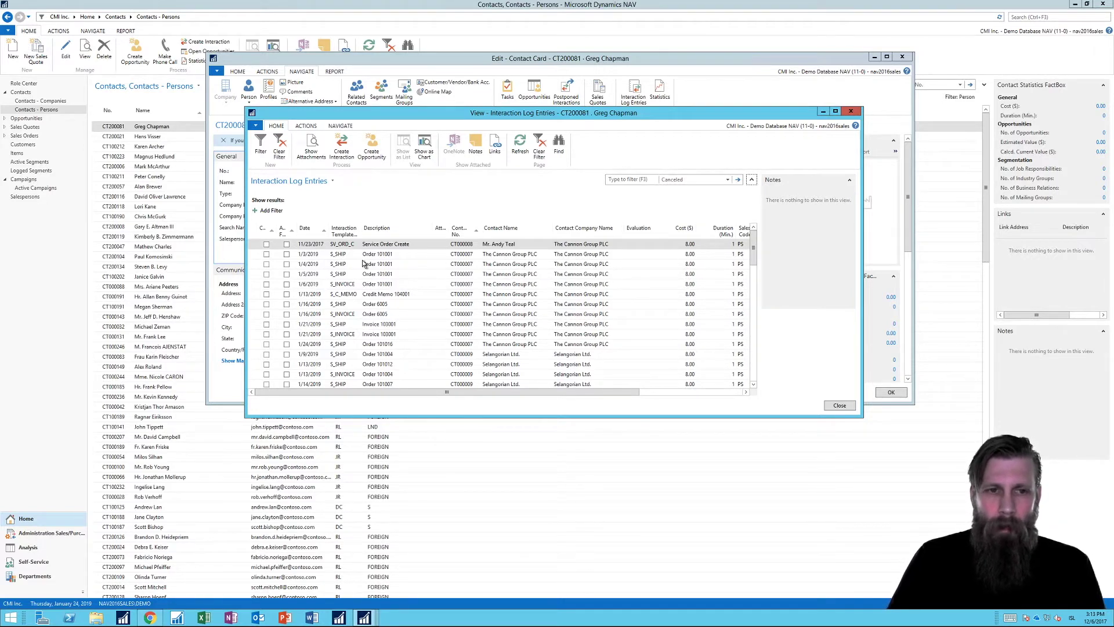
{"action": "left_click_drag", "start_coordinate": [753, 250], "coordinate": [754, 367]}
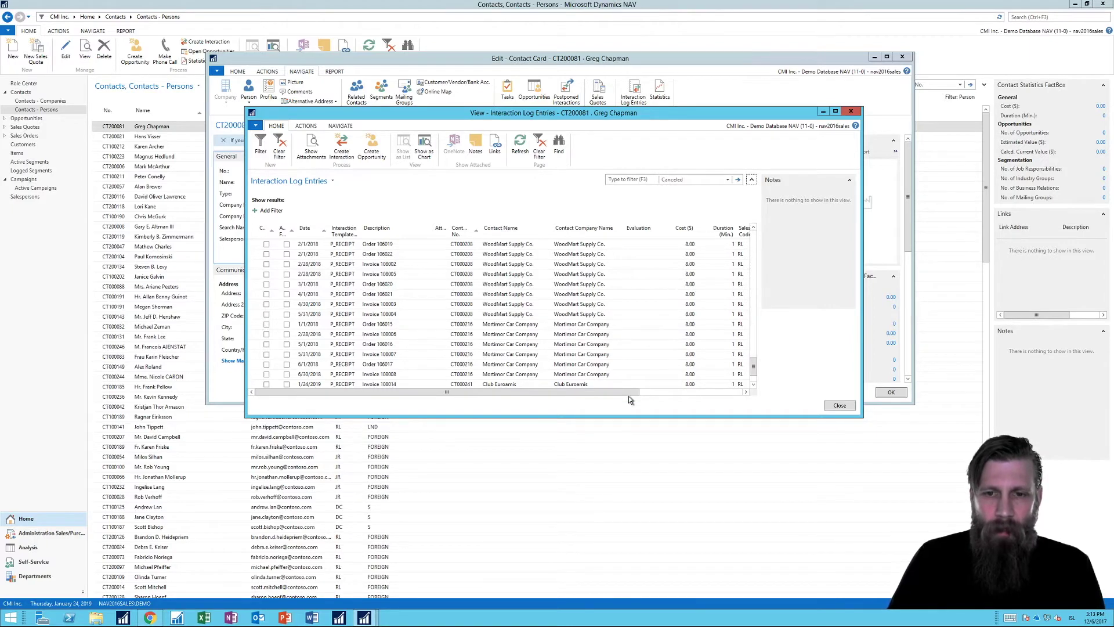
{"action": "left_click", "coordinate": [705, 392]}
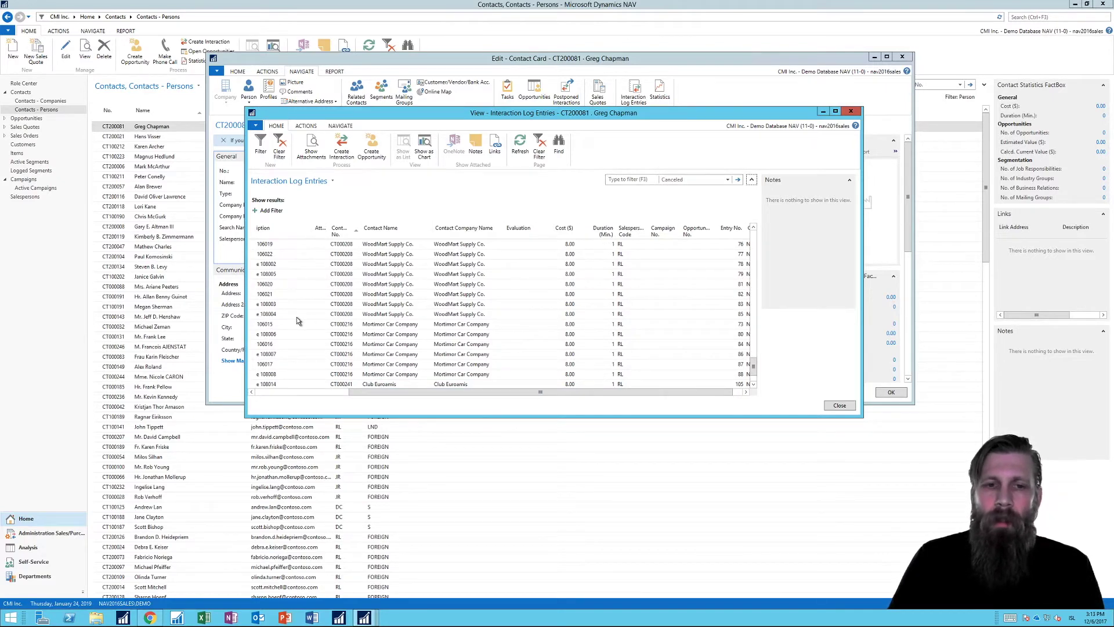
{"action": "left_click_drag", "start_coordinate": [389, 393], "coordinate": [296, 393]}
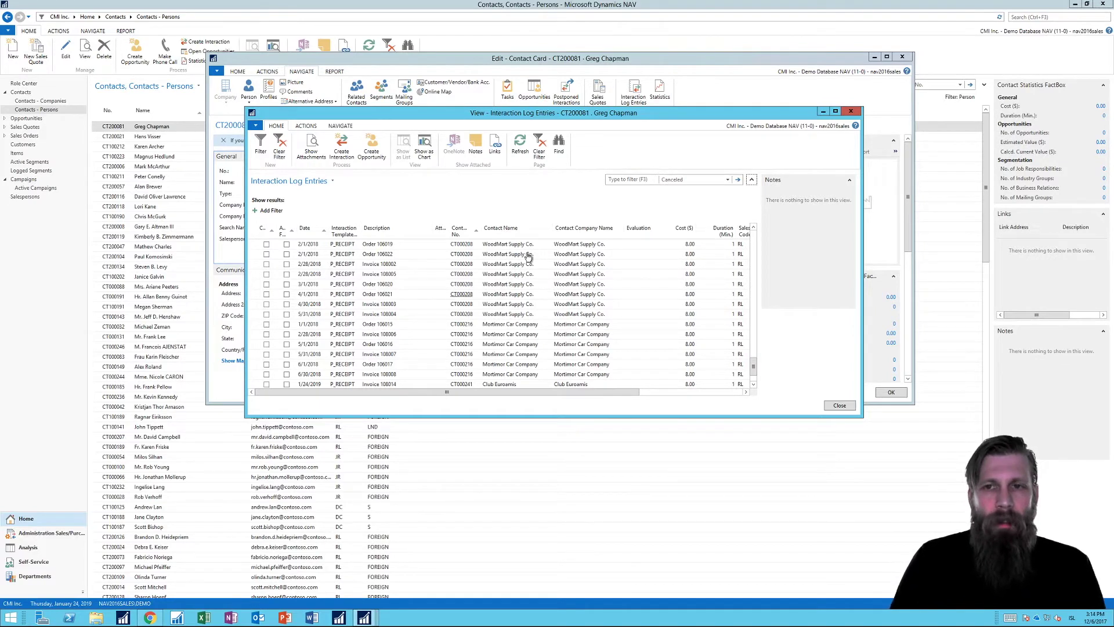
Close the Interaction Log Entries and Contact Card windows and show the Campaigns list.
{"action": "left_click", "coordinate": [850, 111]}
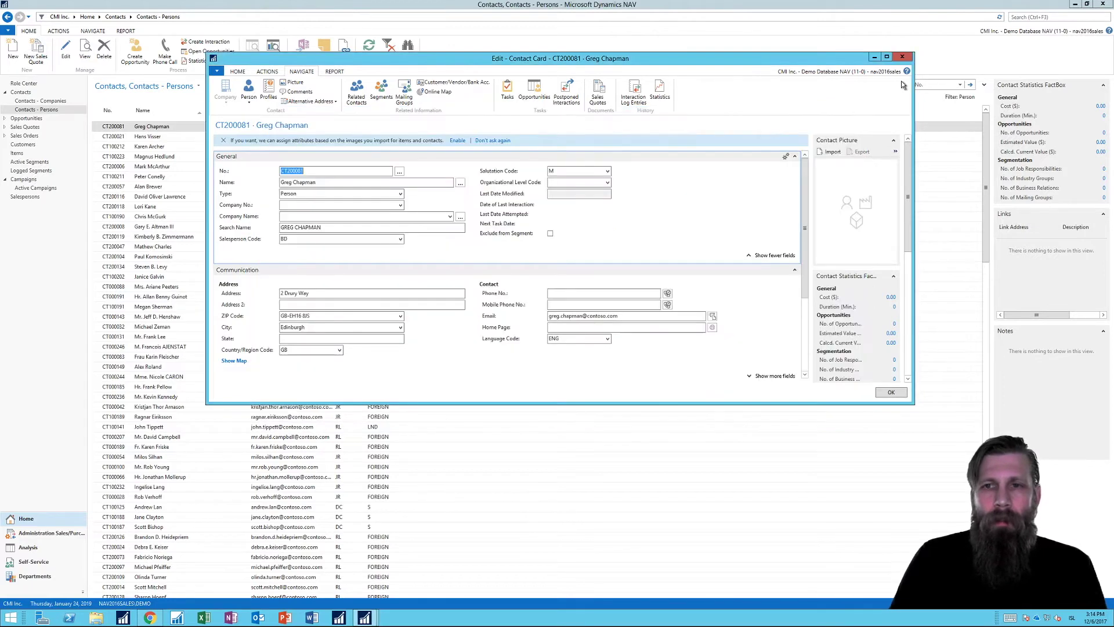
{"action": "left_click", "coordinate": [902, 57]}
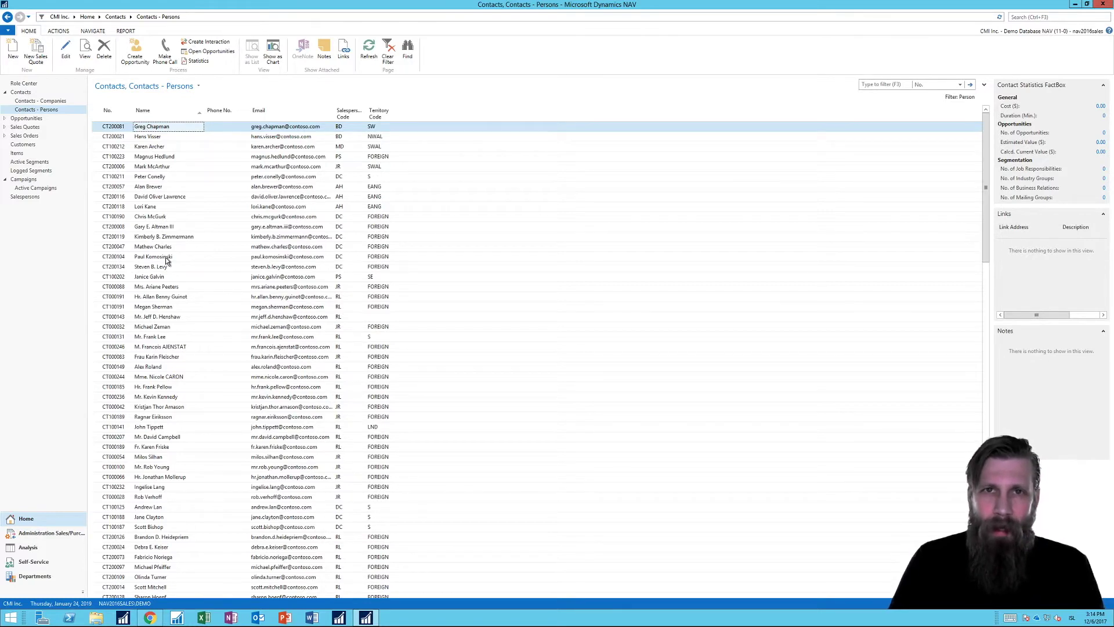
{"action": "left_click", "coordinate": [31, 182]}
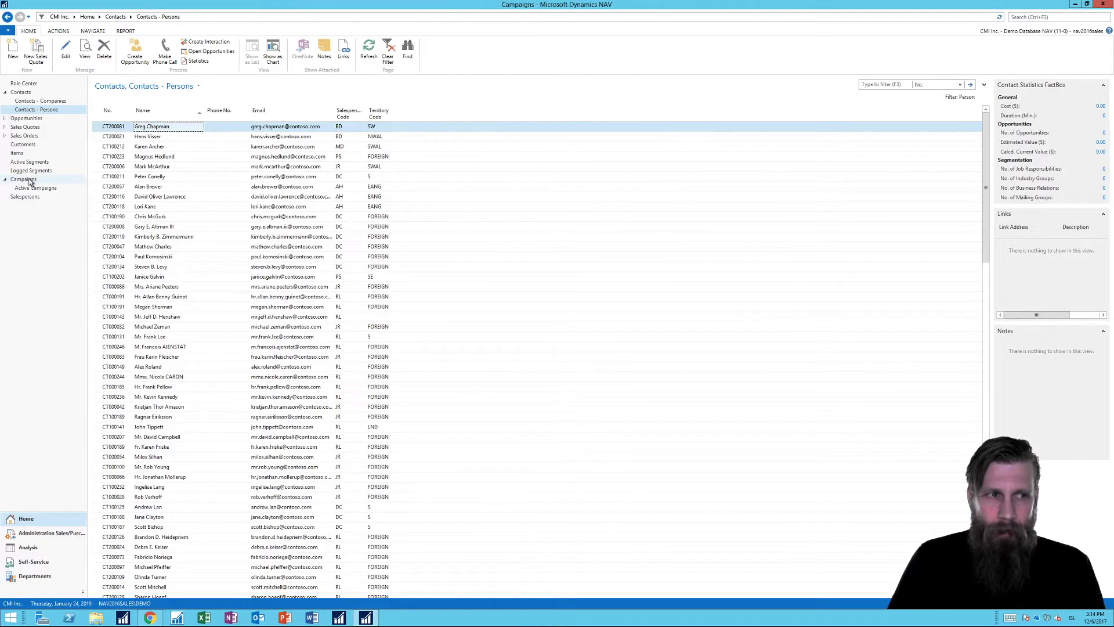
Create a new campaign numbered HOLIDAY CARDS with description 'Holiday Cards'.
{"action": "left_click", "coordinate": [14, 51]}
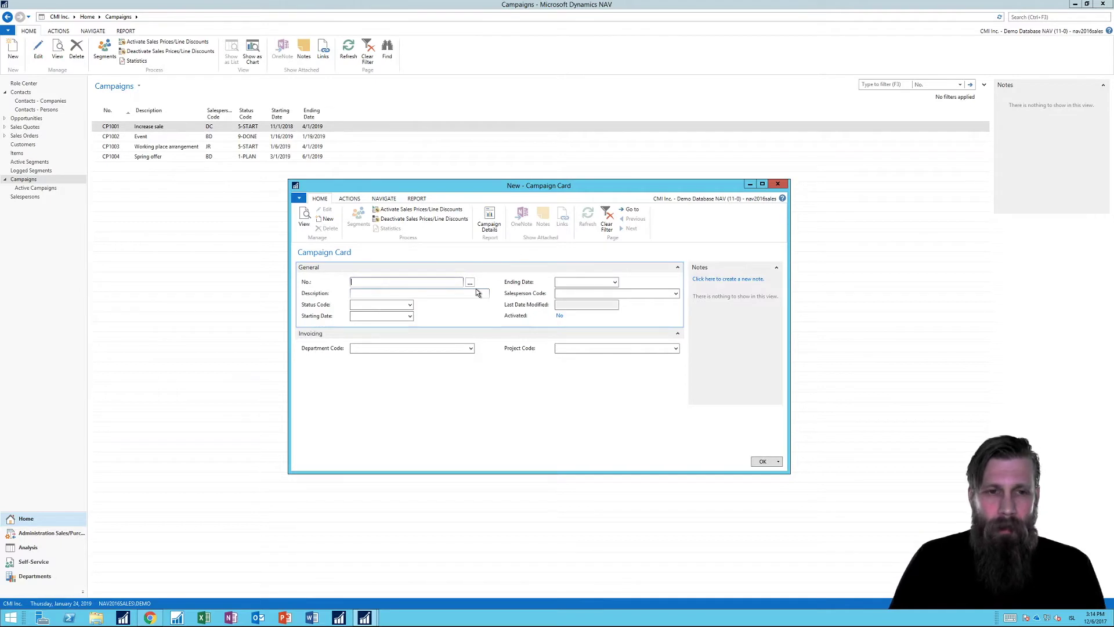
{"action": "type", "text": "Ho"}
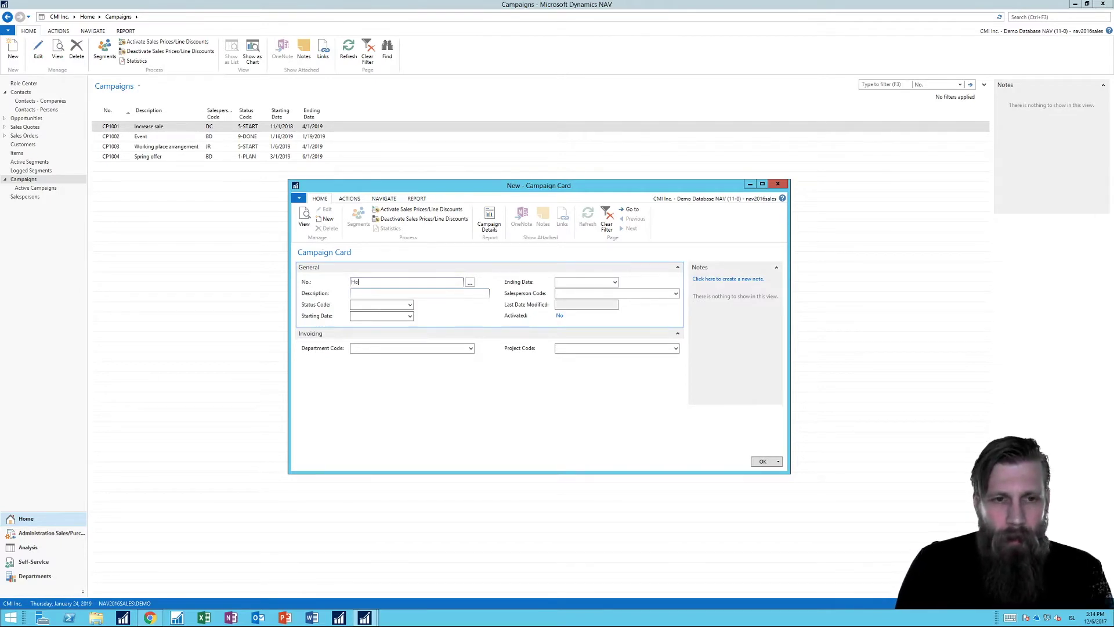
{"action": "type", "text": "liday "}
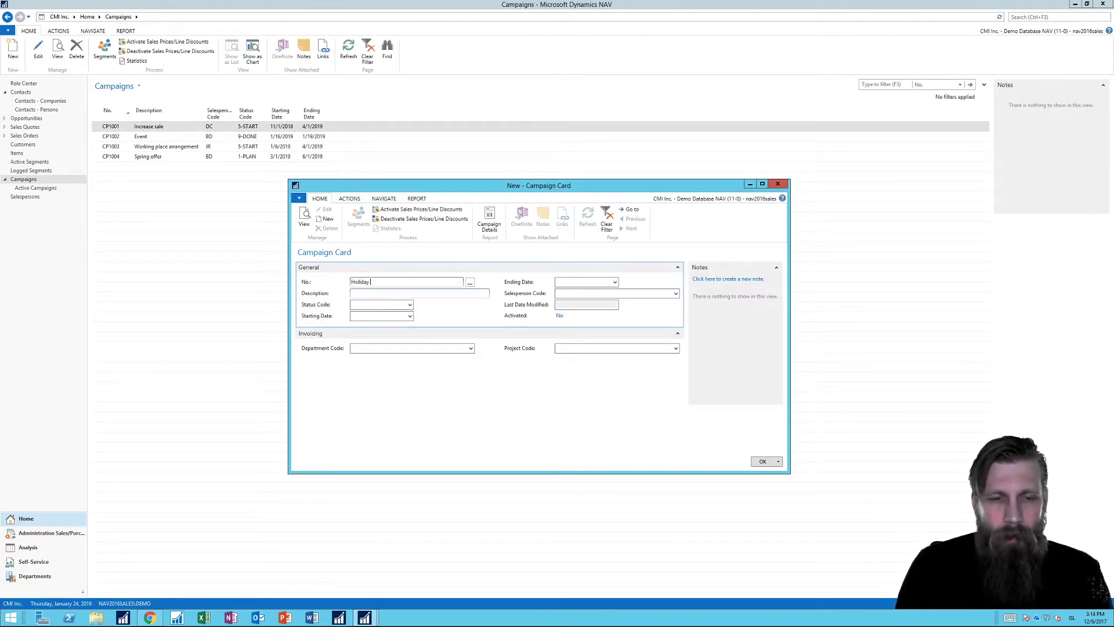
{"action": "type", "text": "Cards"}
{"action": "left_click", "coordinate": [476, 290]}
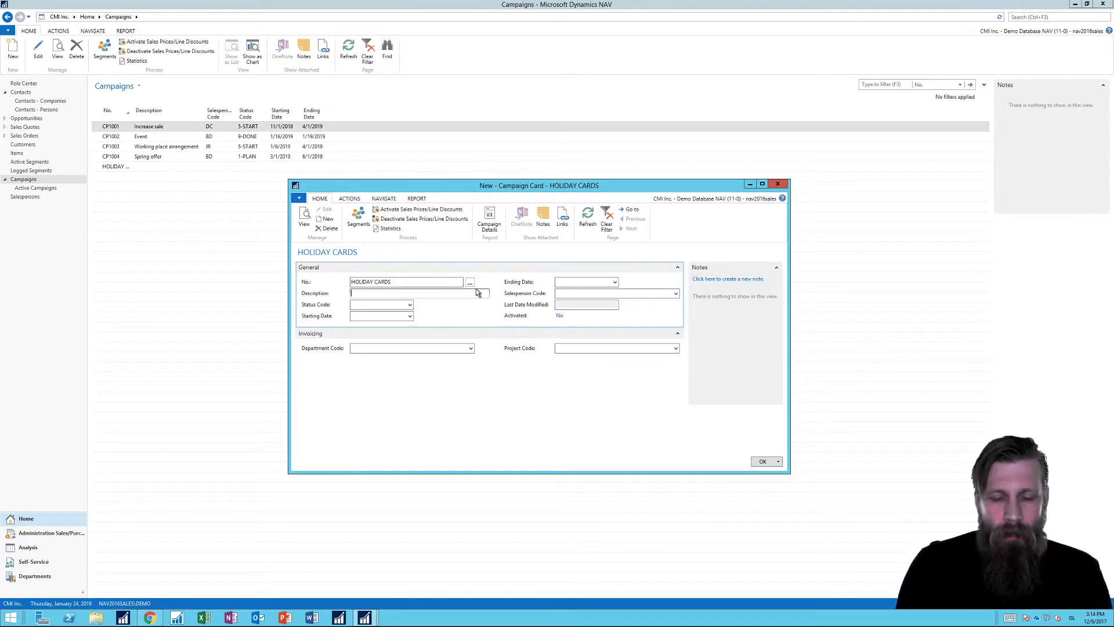
{"action": "type", "text": "H"}
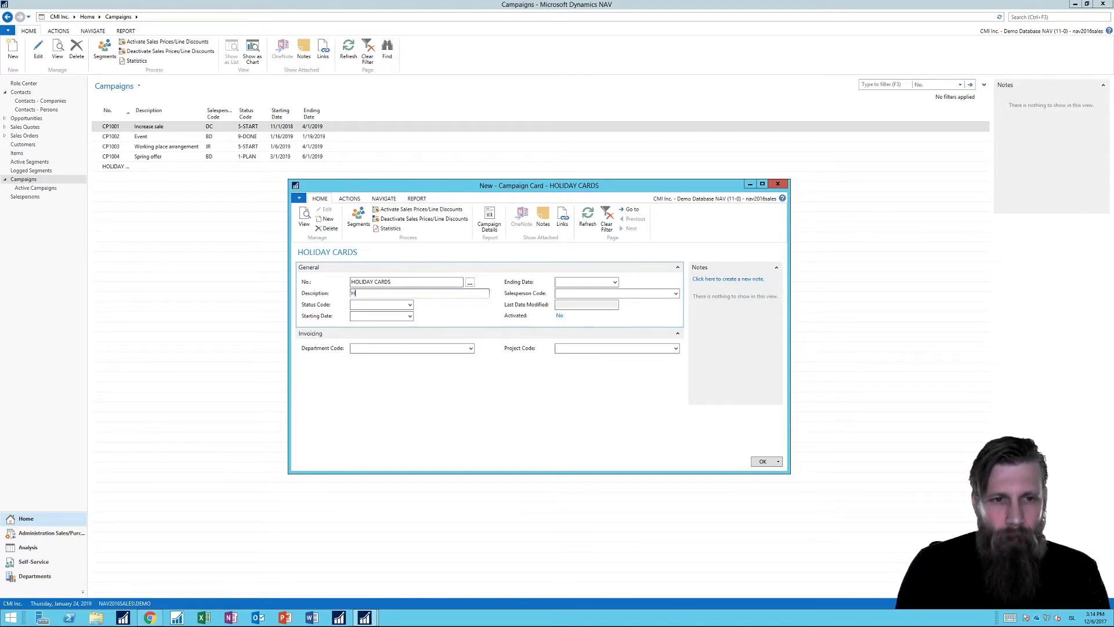
{"action": "type", "text": "olid"}
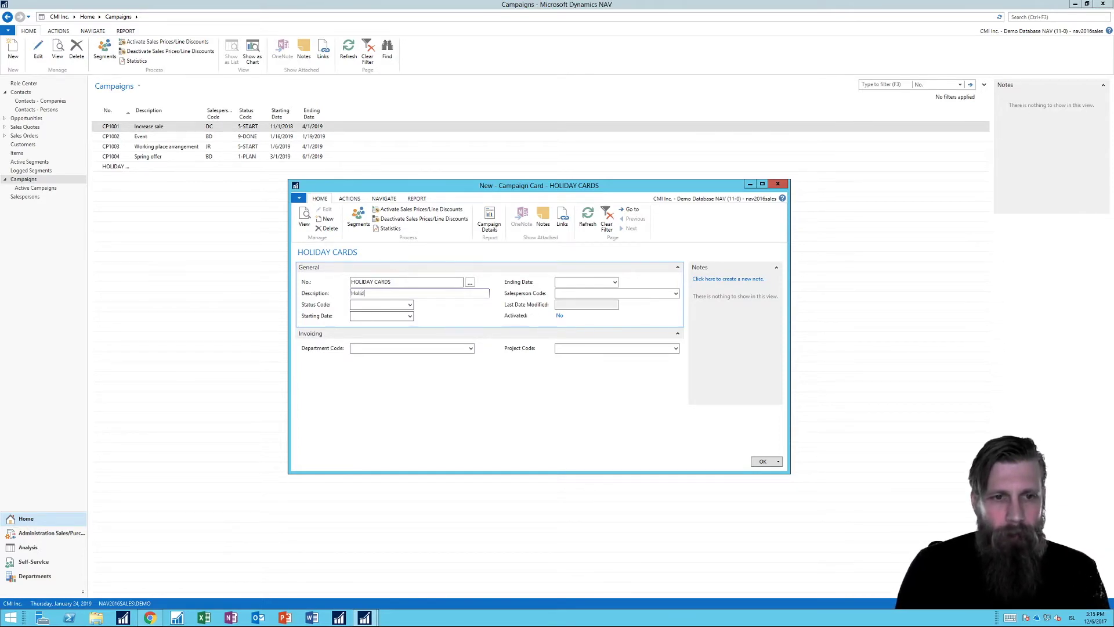
{"action": "type", "text": "ay Cards"}
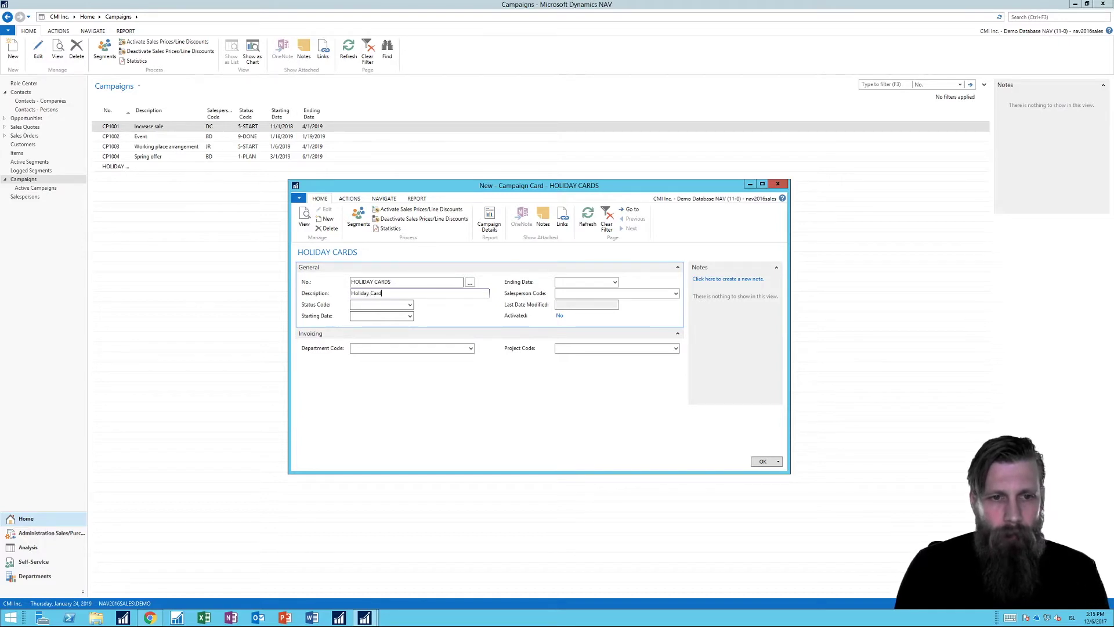
{"action": "key", "text": "Tab"}
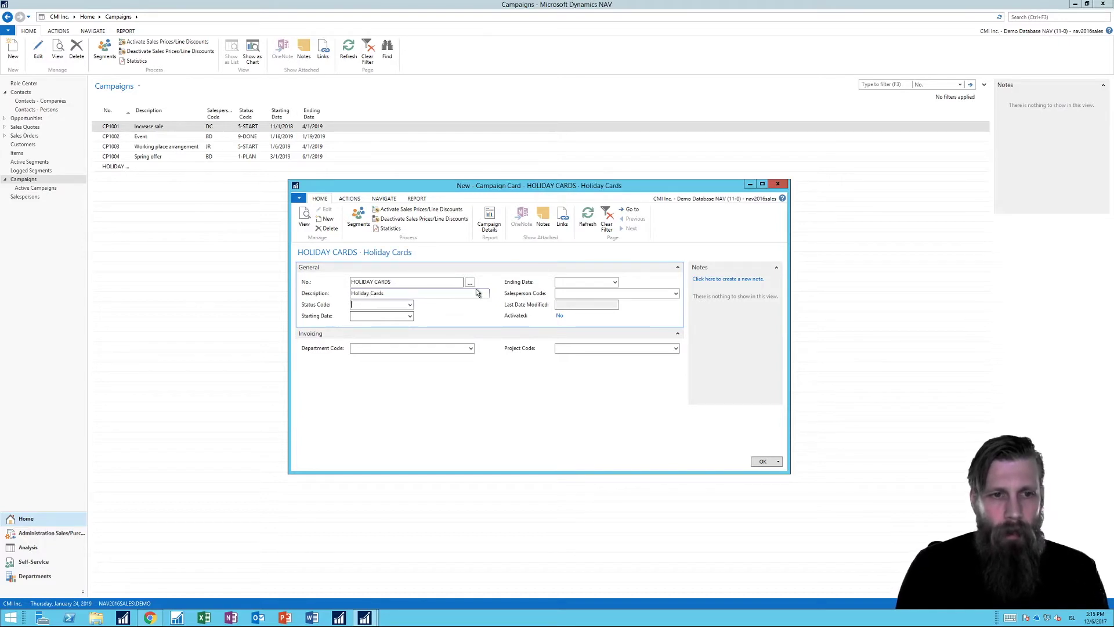
Set the campaign status to 1-PLAN, running from 12/7/2017 to 12/11/2017.
{"action": "left_click", "coordinate": [409, 304]}
{"action": "left_click", "coordinate": [381, 322]}
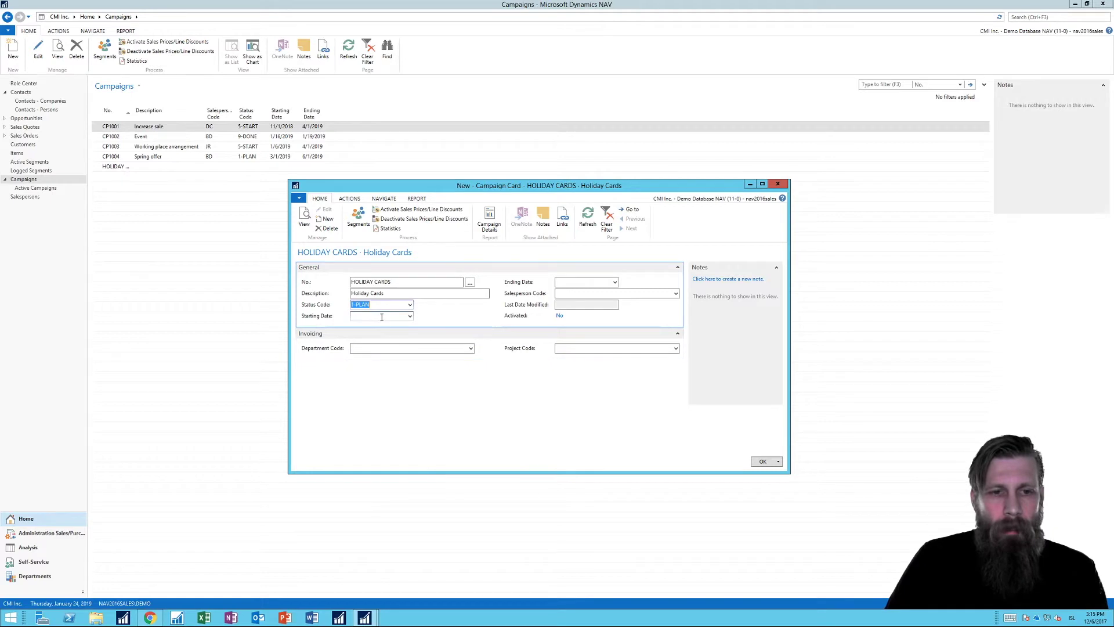
{"action": "left_click", "coordinate": [382, 317]}
{"action": "left_click", "coordinate": [411, 318]}
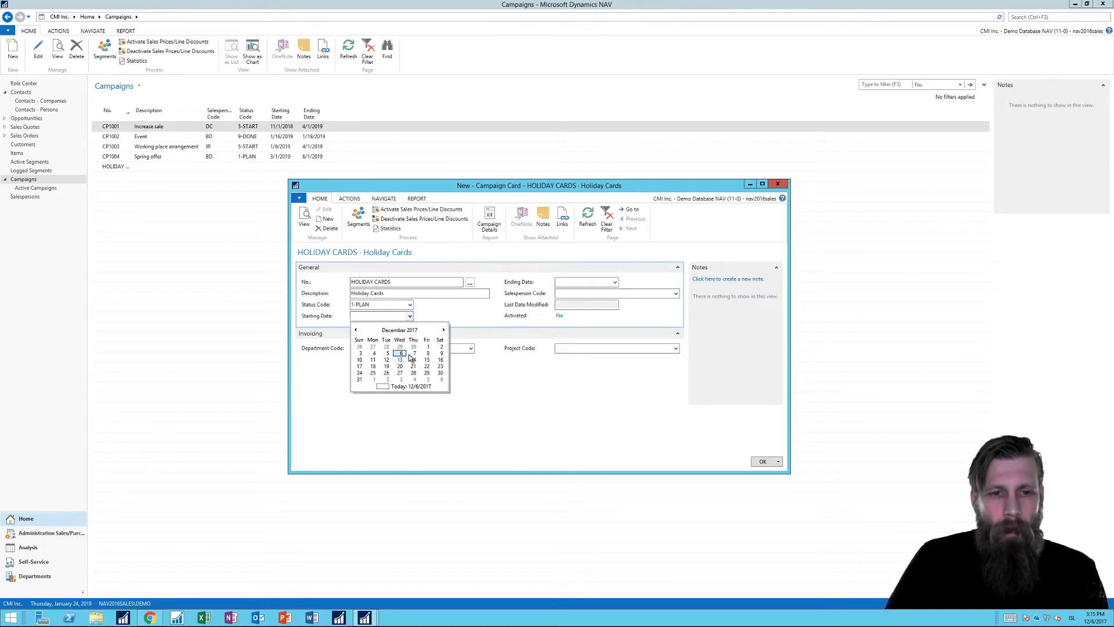
{"action": "left_click", "coordinate": [416, 355]}
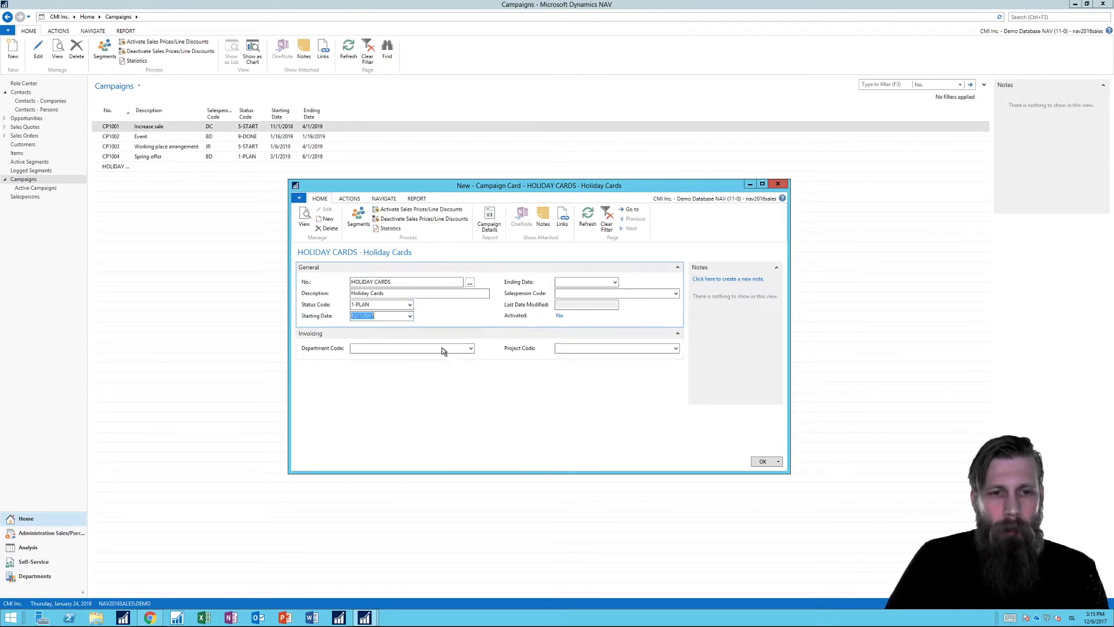
{"action": "left_click", "coordinate": [615, 282]}
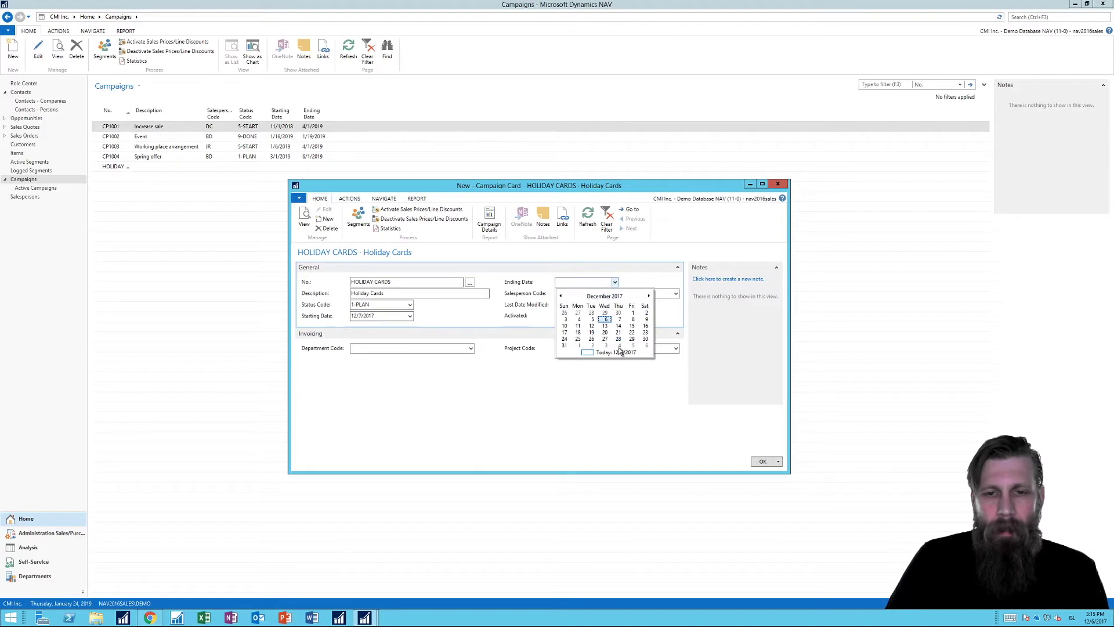
{"action": "left_click", "coordinate": [578, 326]}
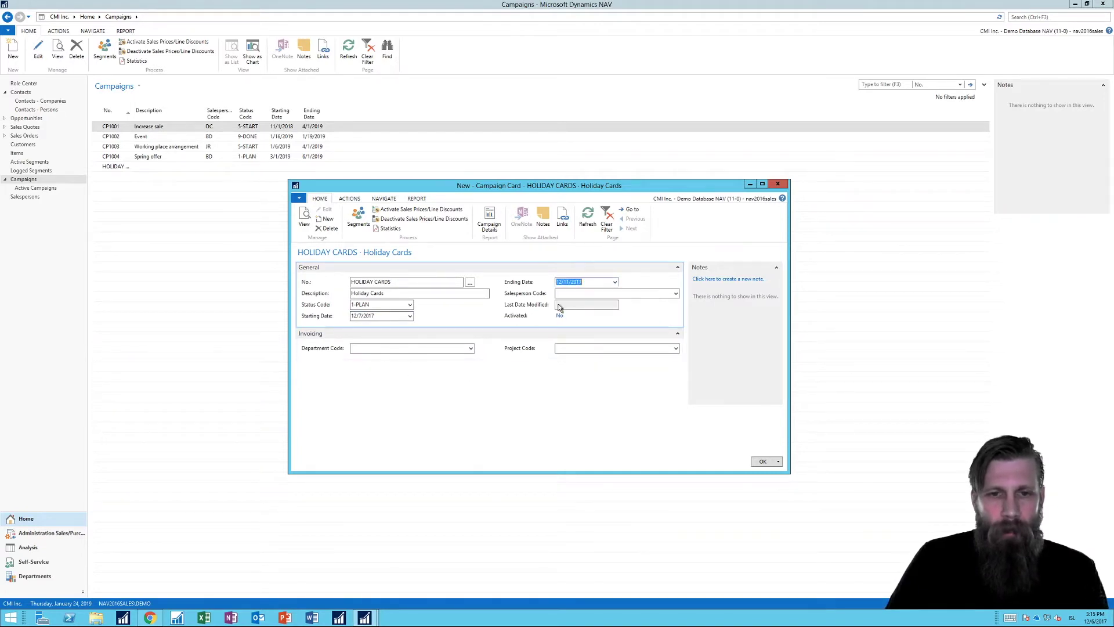
Assign salesperson PS to the HOLIDAY CARDS campaign.
{"action": "left_click", "coordinate": [668, 294]}
{"action": "left_click", "coordinate": [676, 294]}
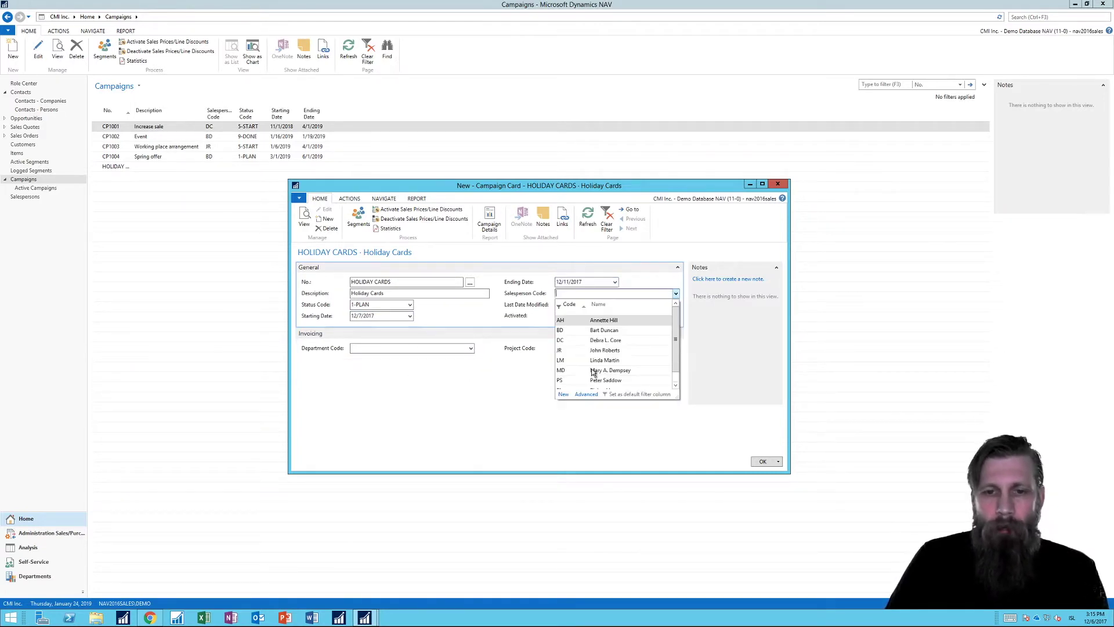
{"action": "scroll", "coordinate": [578, 367], "scroll_direction": "down", "scroll_amount": 1}
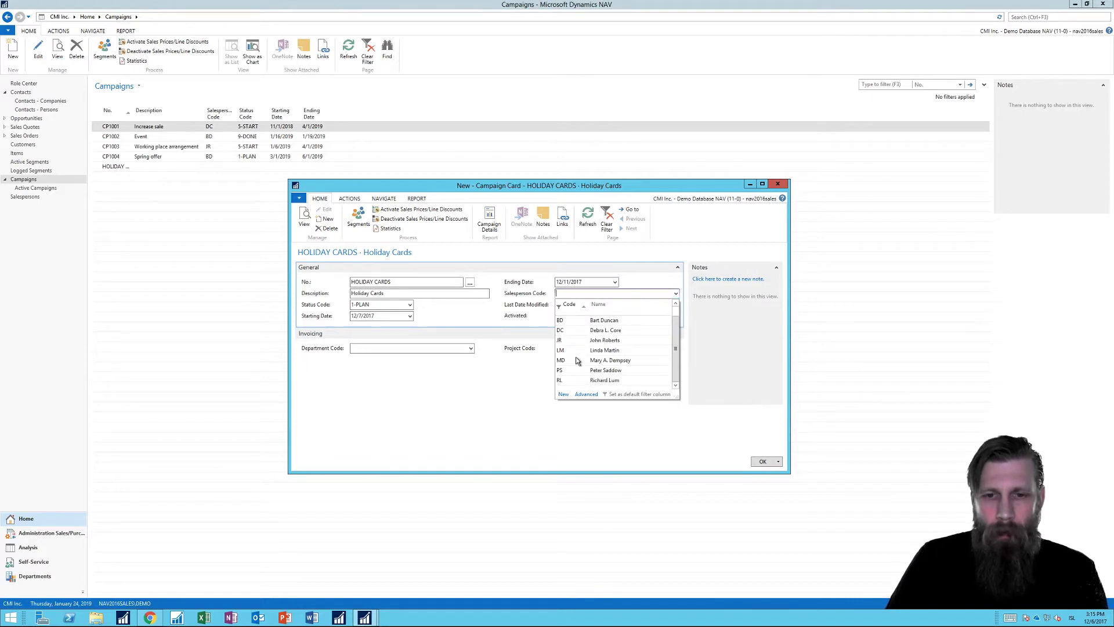
{"action": "left_click", "coordinate": [571, 370]}
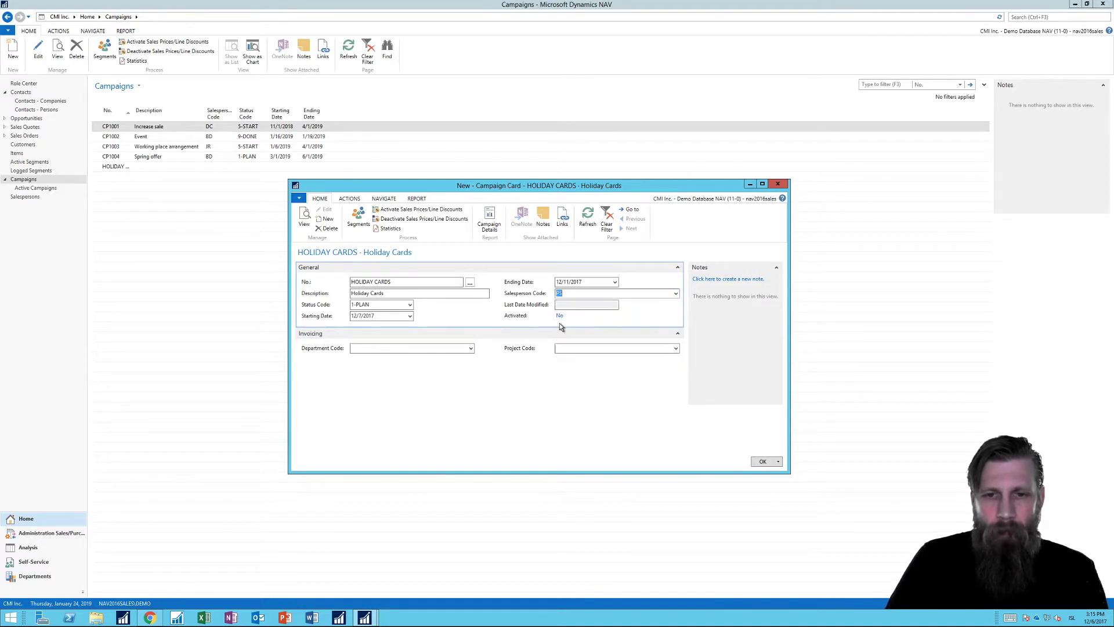
{"action": "left_click", "coordinate": [393, 347]}
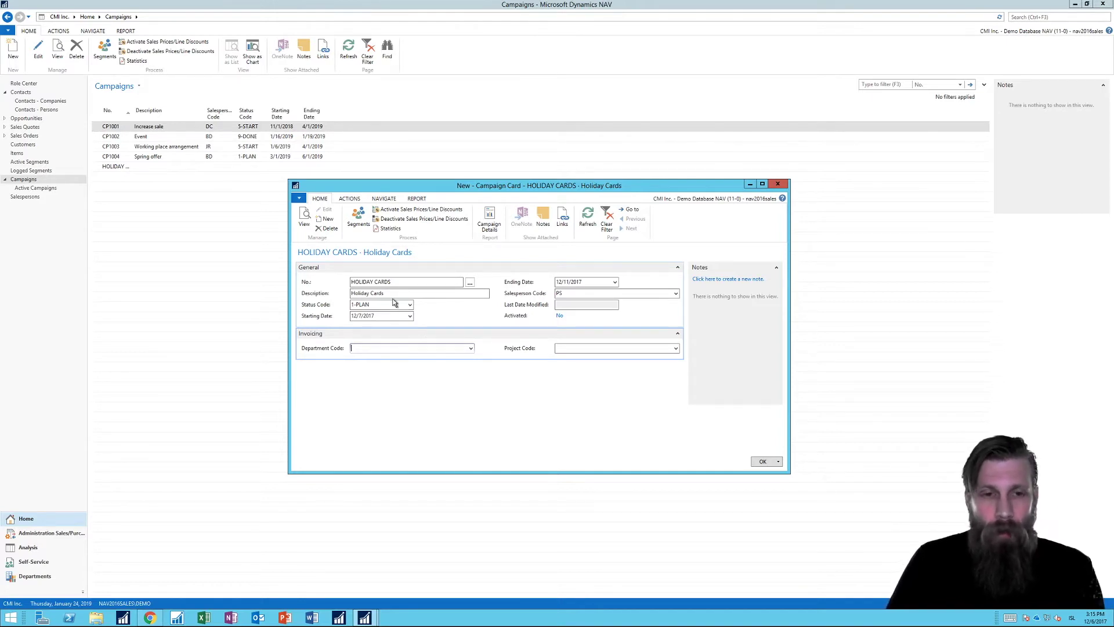
Open the campaign's segment list in a smaller window and start a new segment.
{"action": "left_click", "coordinate": [356, 218]}
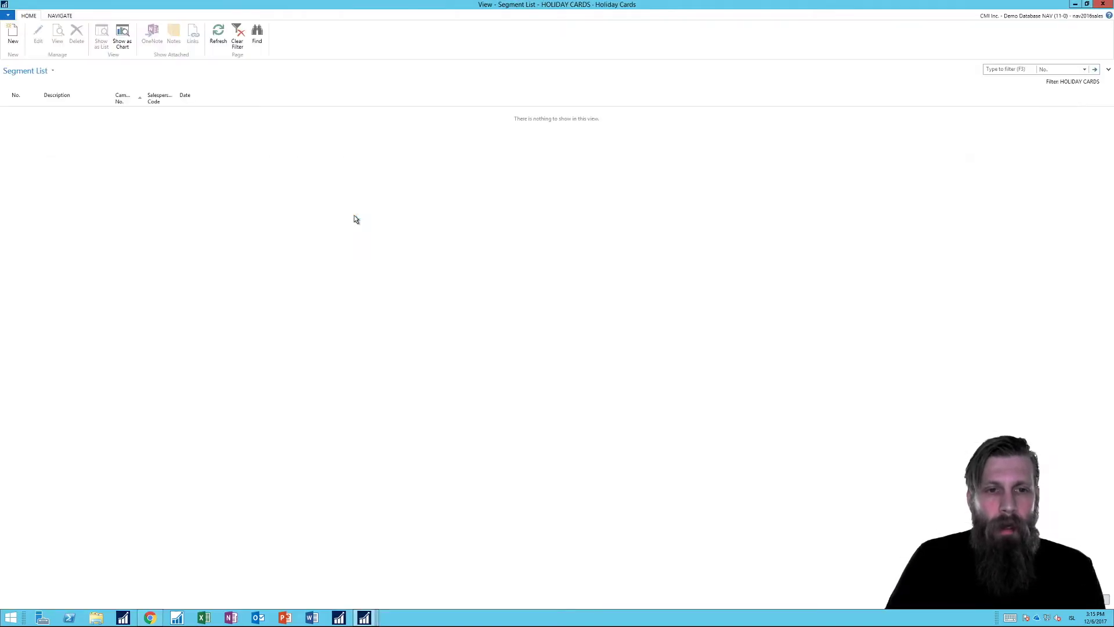
{"action": "left_click", "coordinate": [1086, 4]}
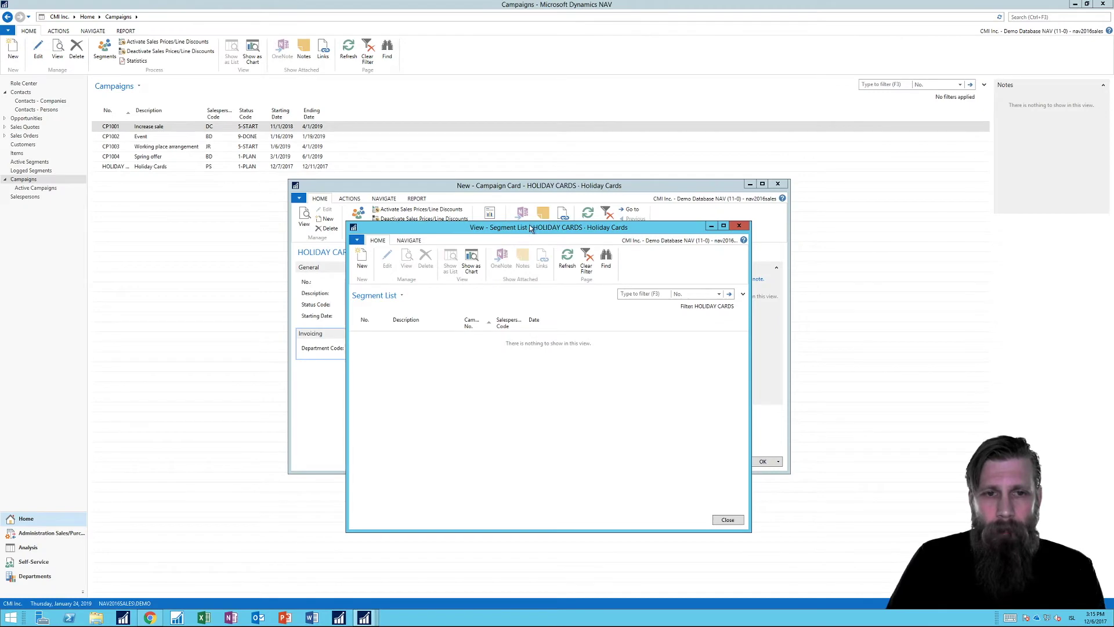
{"action": "left_click_drag", "start_coordinate": [530, 227], "coordinate": [561, 169]}
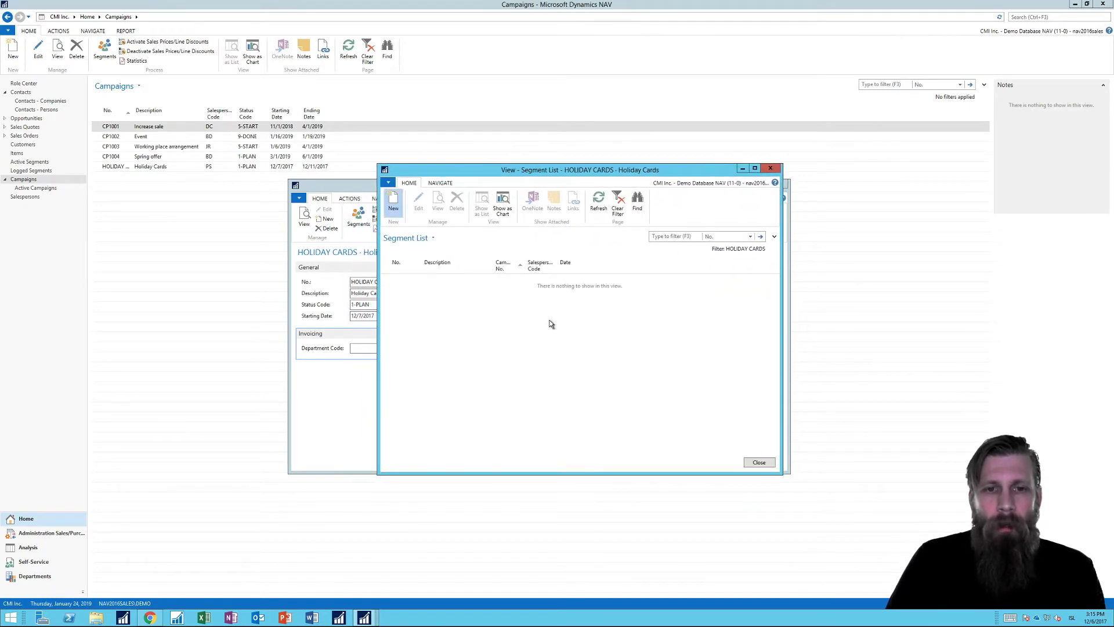
{"action": "key", "text": "ctrl+n"}
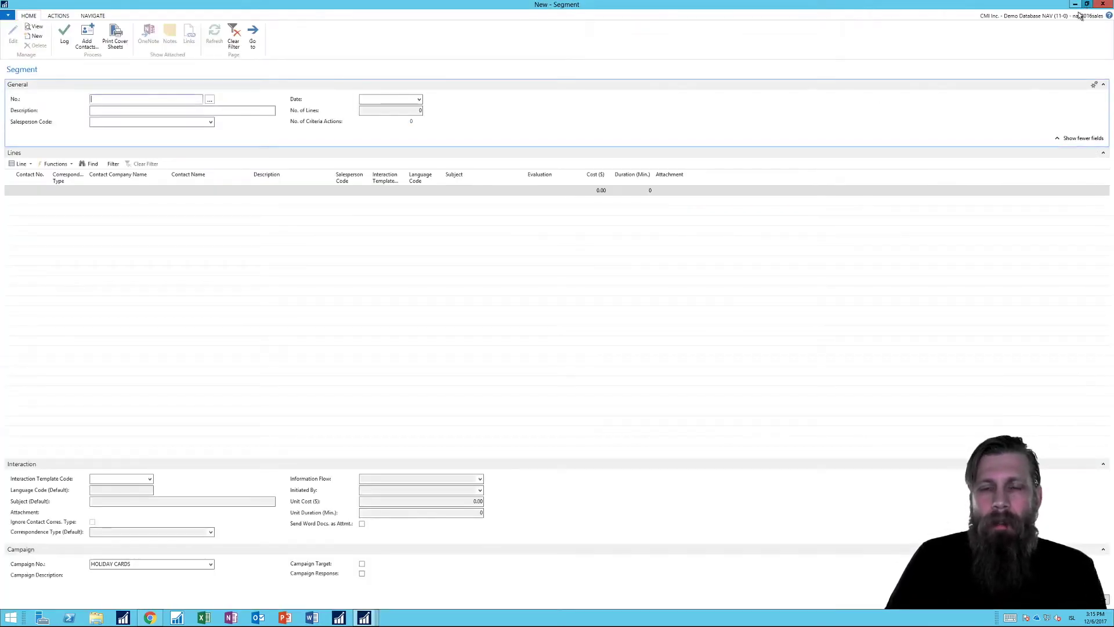
Auto-number the new segment as SM00004, describe it 'Cards for Males', with salesperson PS.
{"action": "left_click", "coordinate": [1087, 4]}
{"action": "left_click_drag", "start_coordinate": [489, 124], "coordinate": [543, 122]}
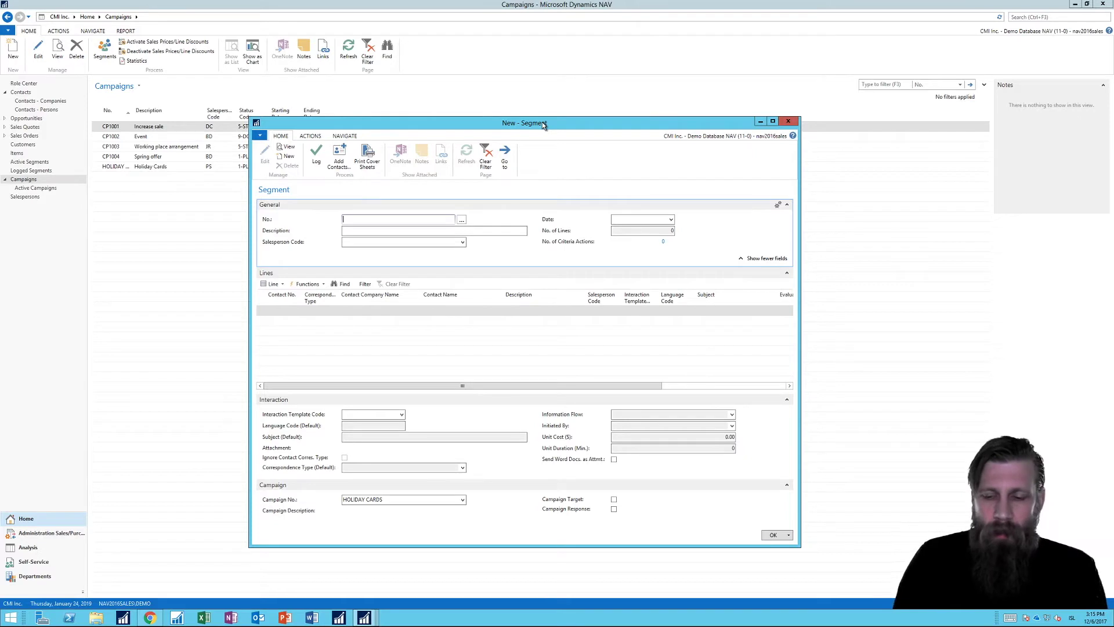
{"action": "key", "text": "Tab"}
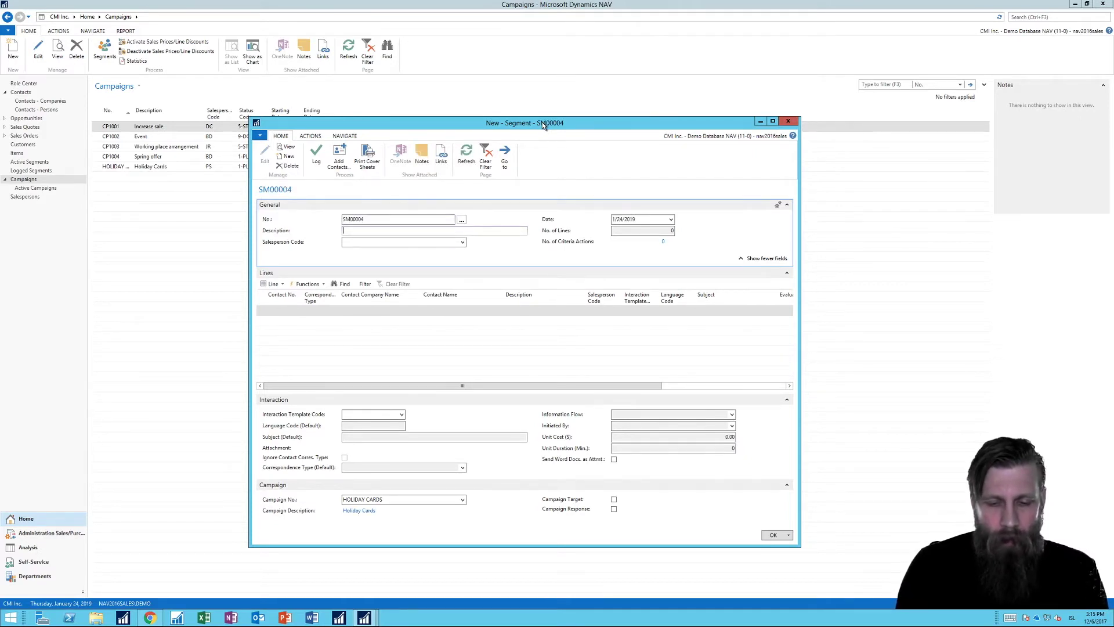
{"action": "type", "text": "Card"}
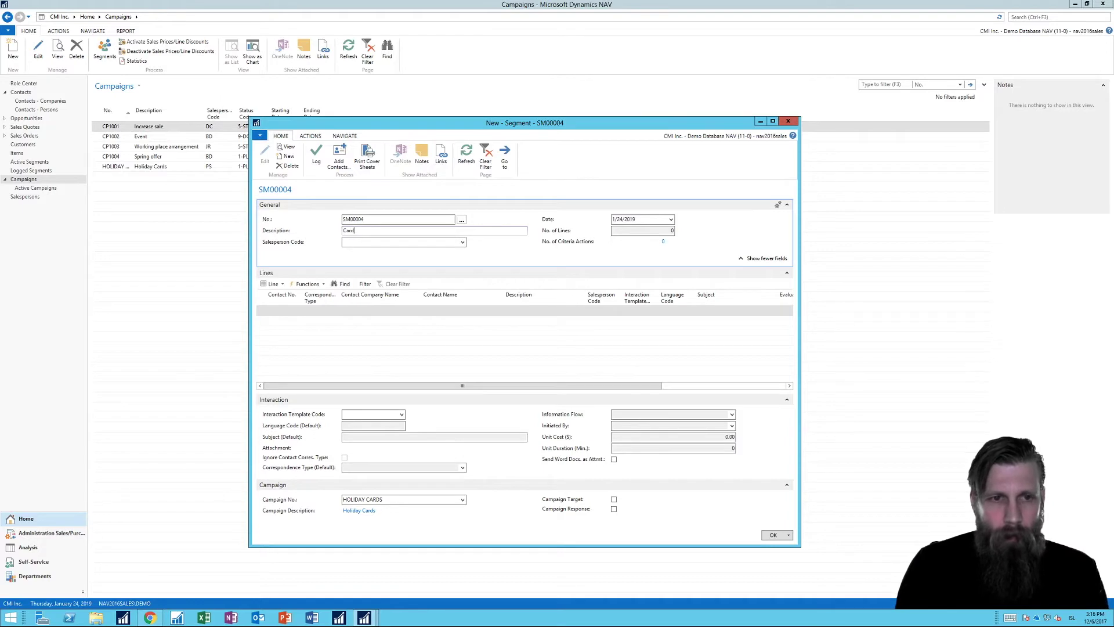
{"action": "type", "text": "s for Ma"}
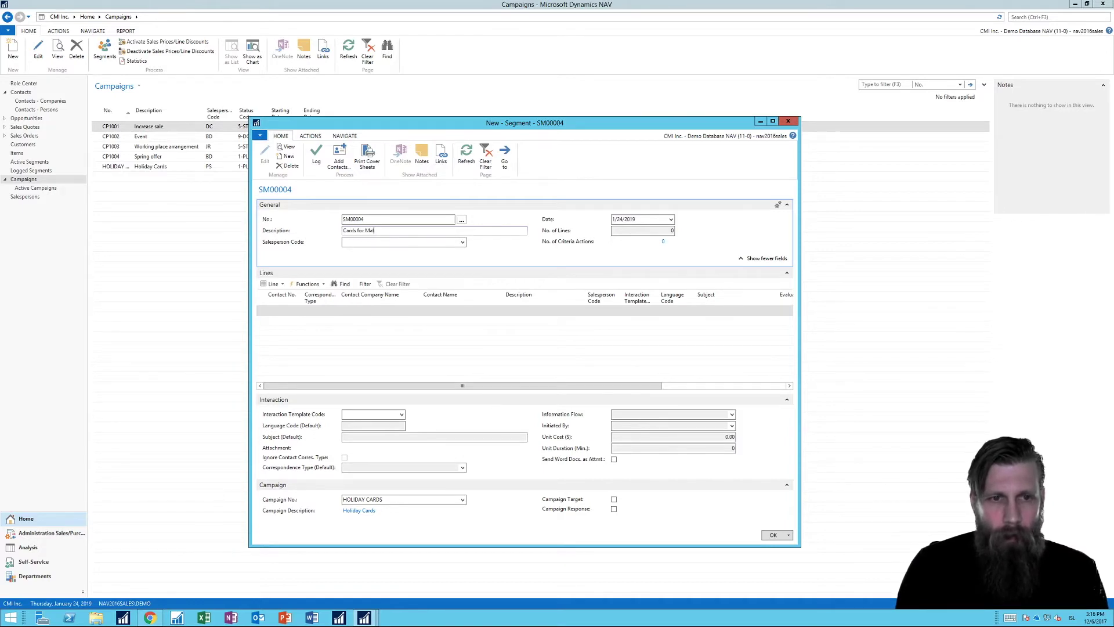
{"action": "type", "text": "les"}
{"action": "key", "text": "Tab"}
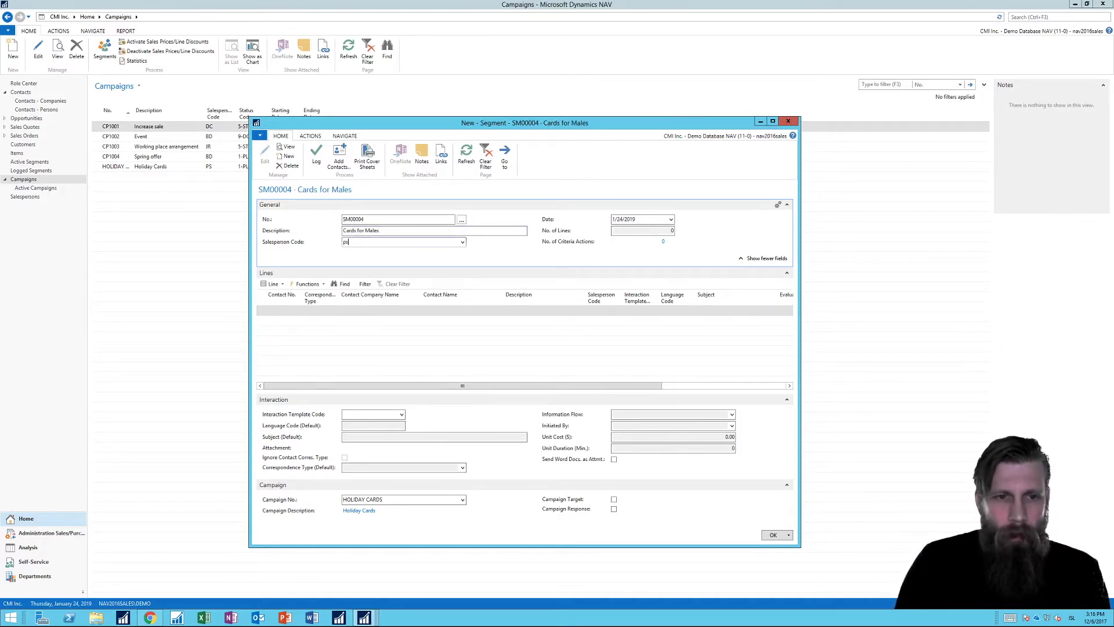
{"action": "key", "text": "Tab"}
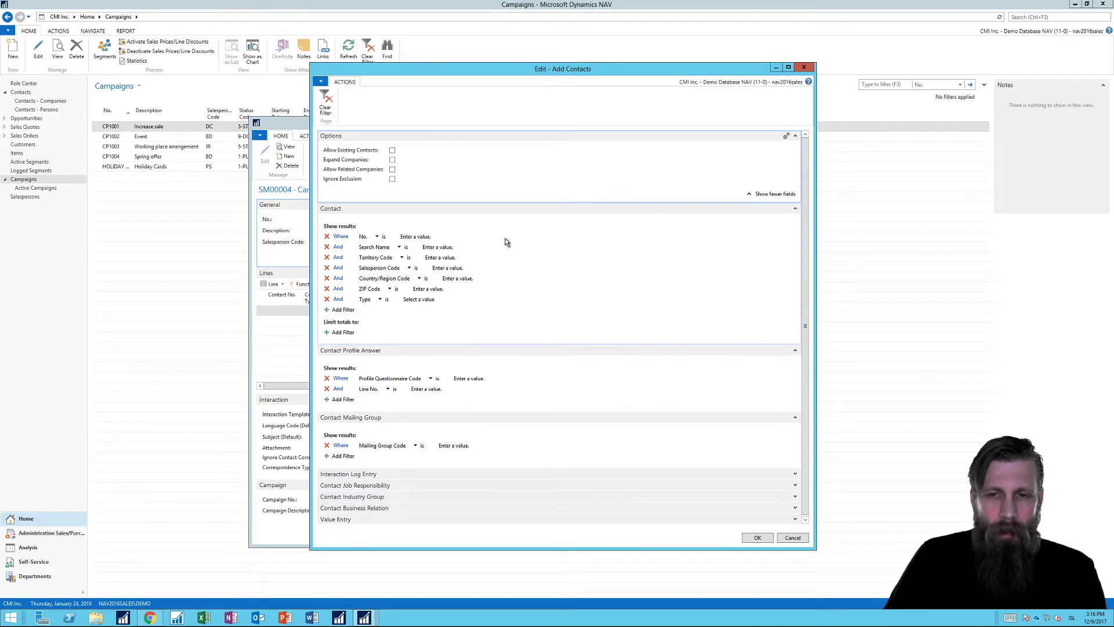
Filter Add Contacts to mailing group H-CARD and PERSON questionnaire answer Male (line 20000).
{"action": "left_click_drag", "start_coordinate": [566, 73], "coordinate": [569, 48]}
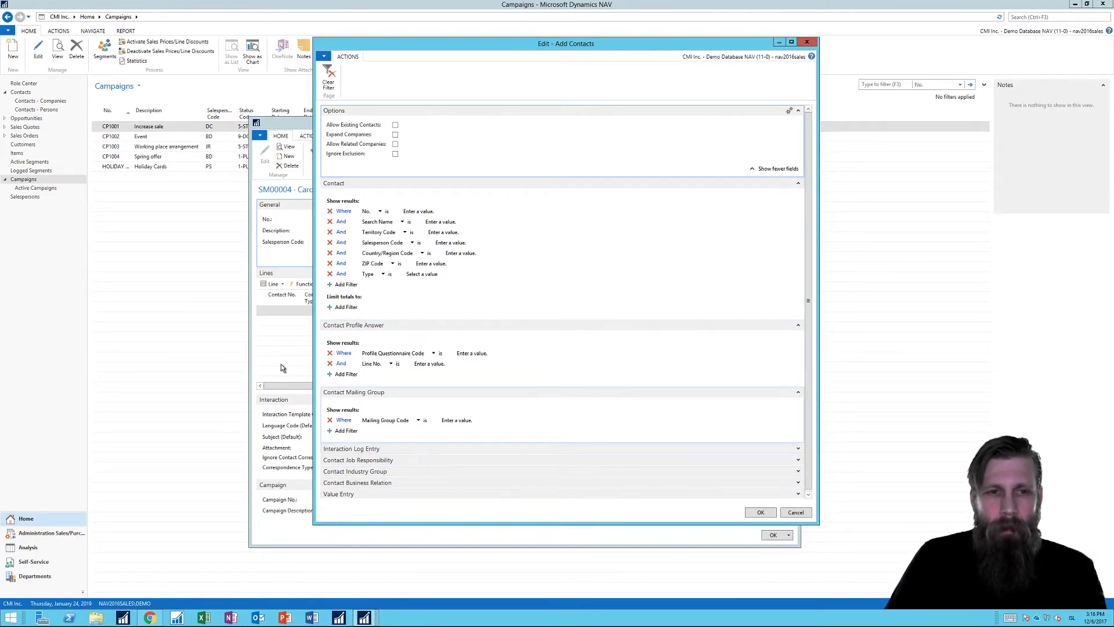
{"action": "left_click", "coordinate": [501, 418]}
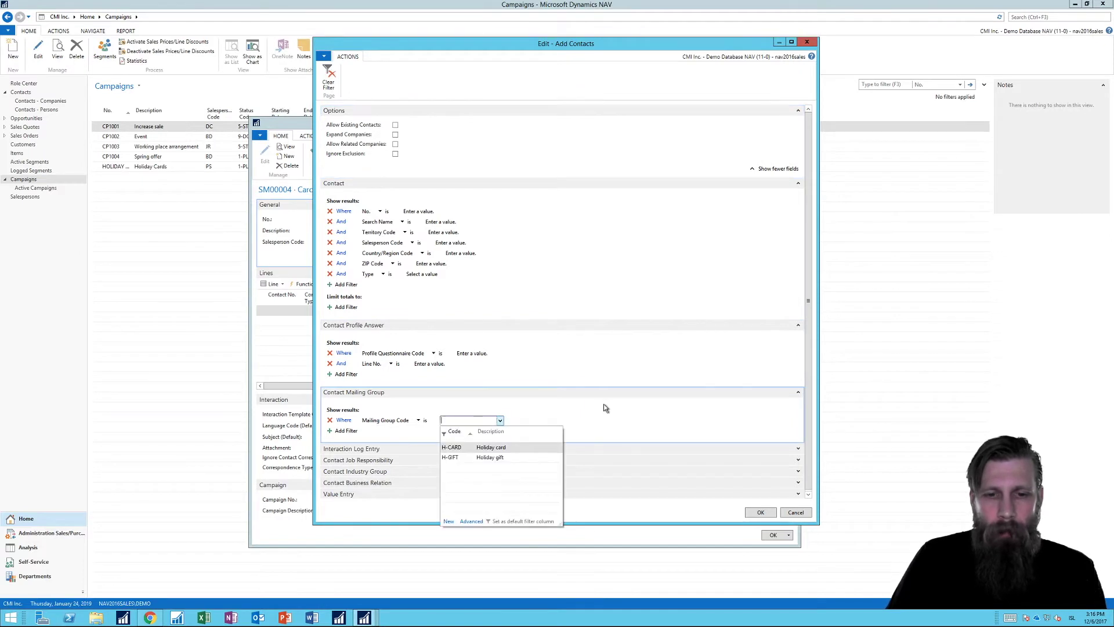
{"action": "left_click", "coordinate": [443, 449]}
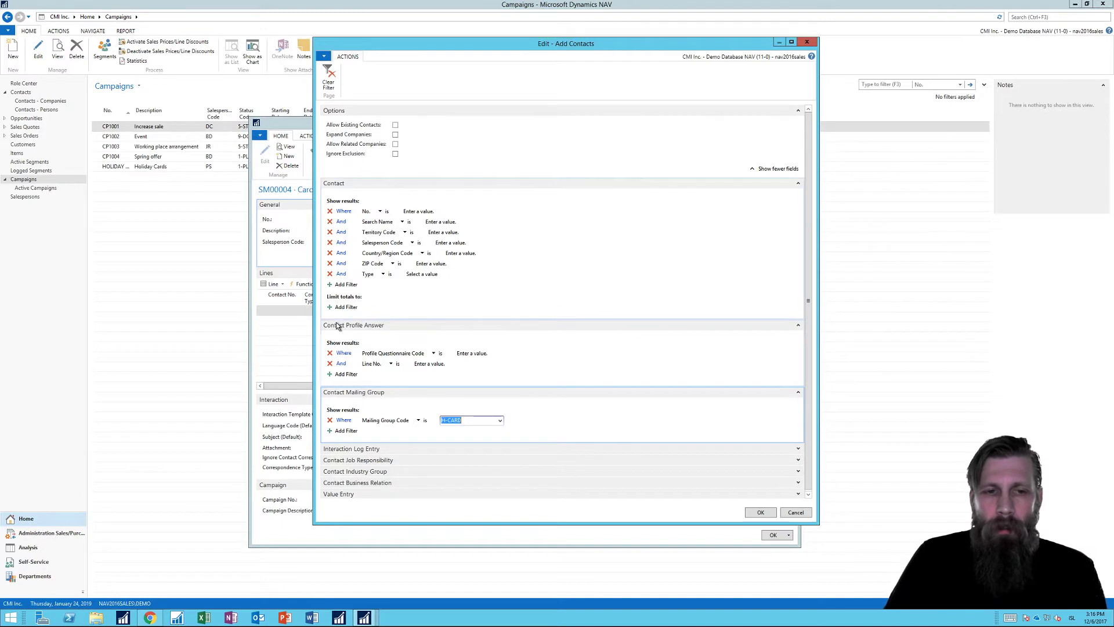
{"action": "left_click", "coordinate": [473, 353]}
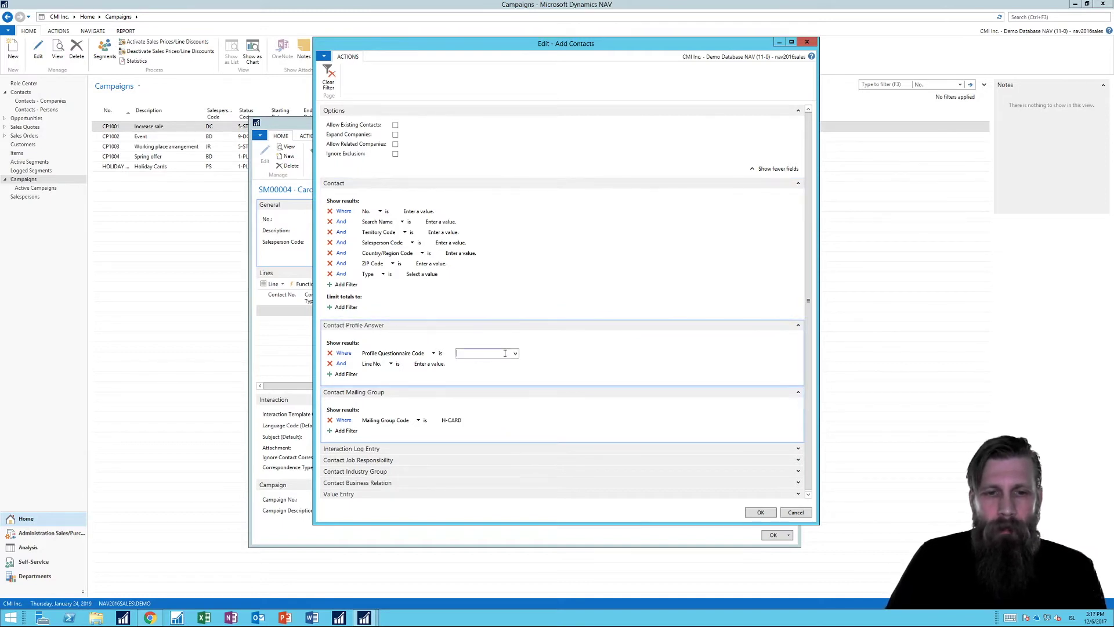
{"action": "left_click", "coordinate": [515, 354]}
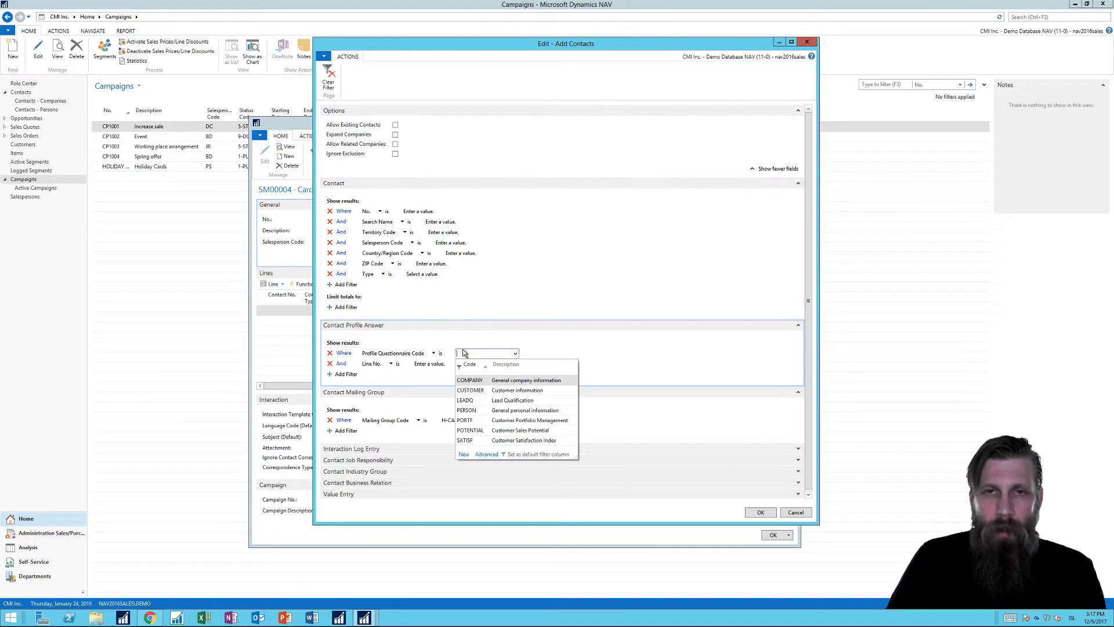
{"action": "left_click", "coordinate": [477, 411]}
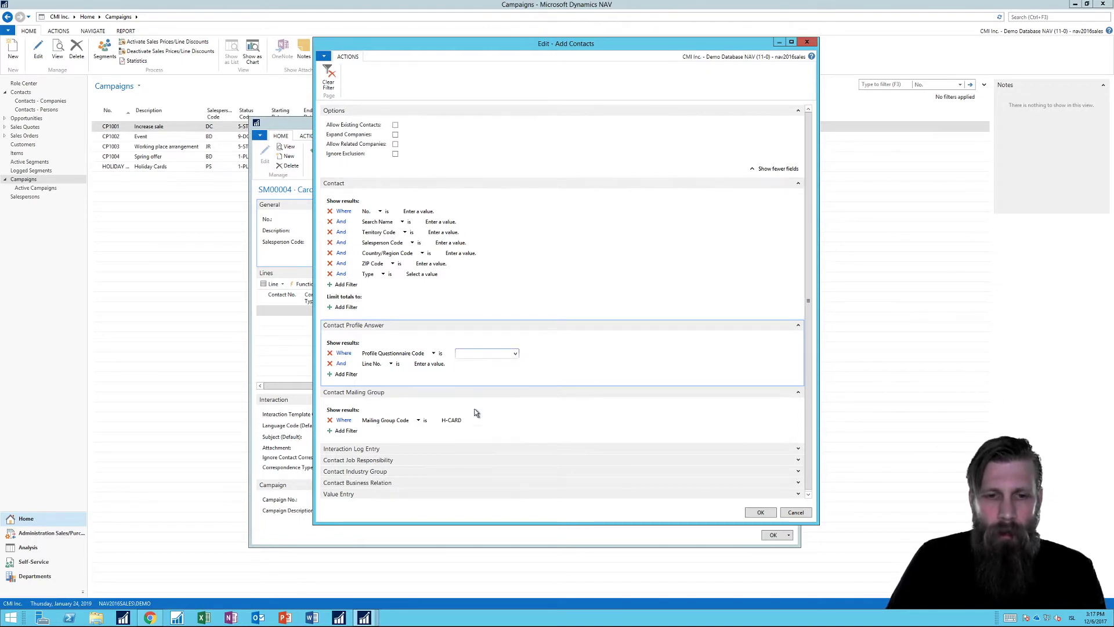
{"action": "left_click", "coordinate": [434, 364]}
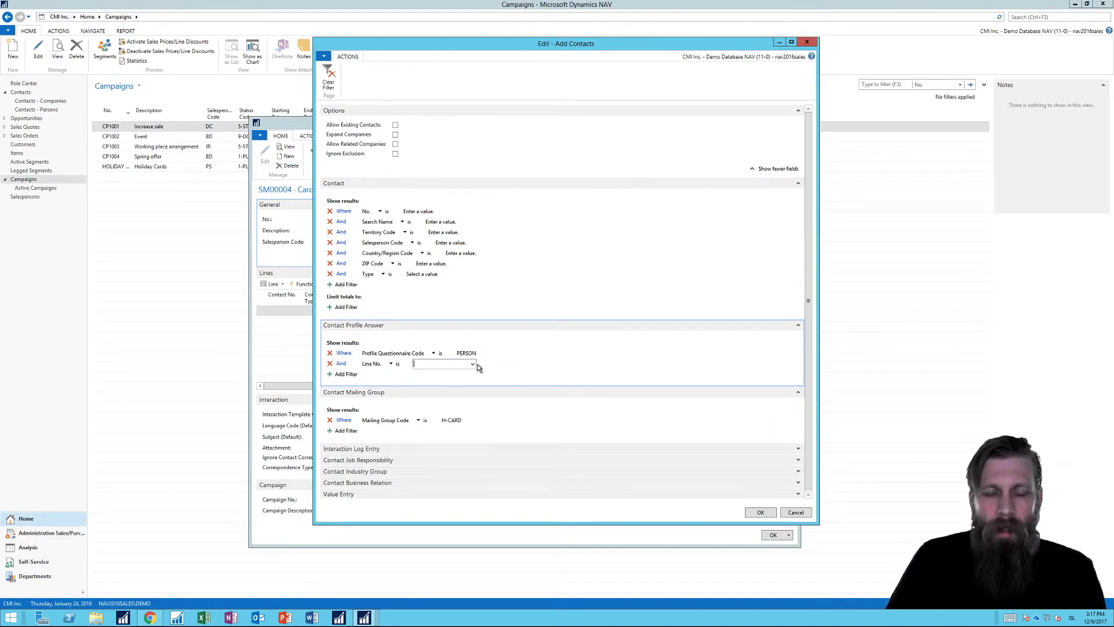
{"action": "left_click", "coordinate": [473, 365]}
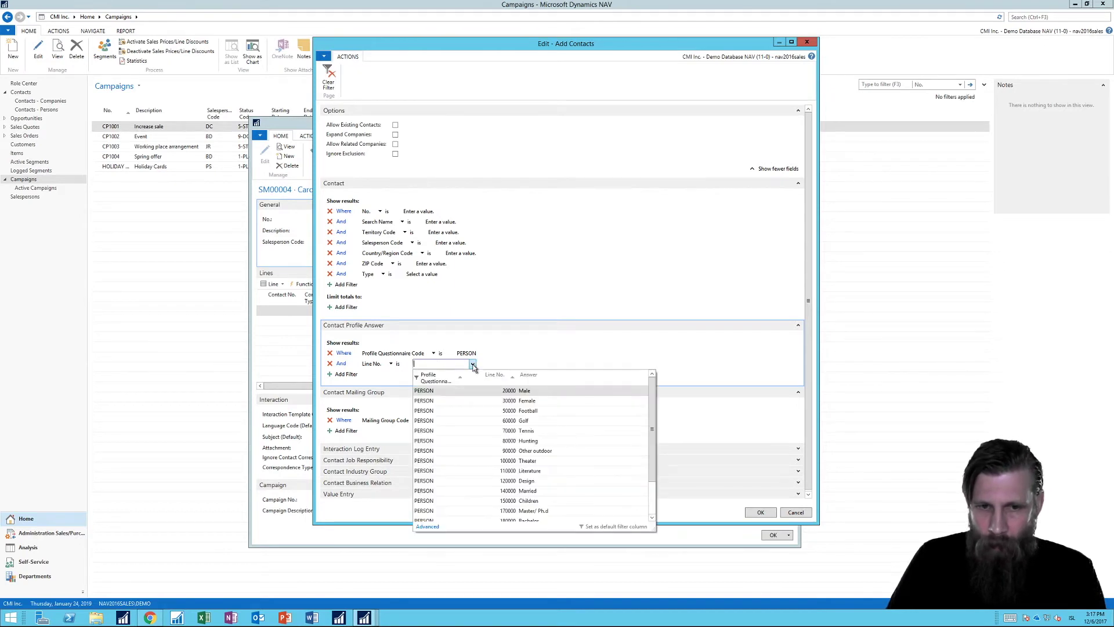
{"action": "left_click", "coordinate": [437, 390]}
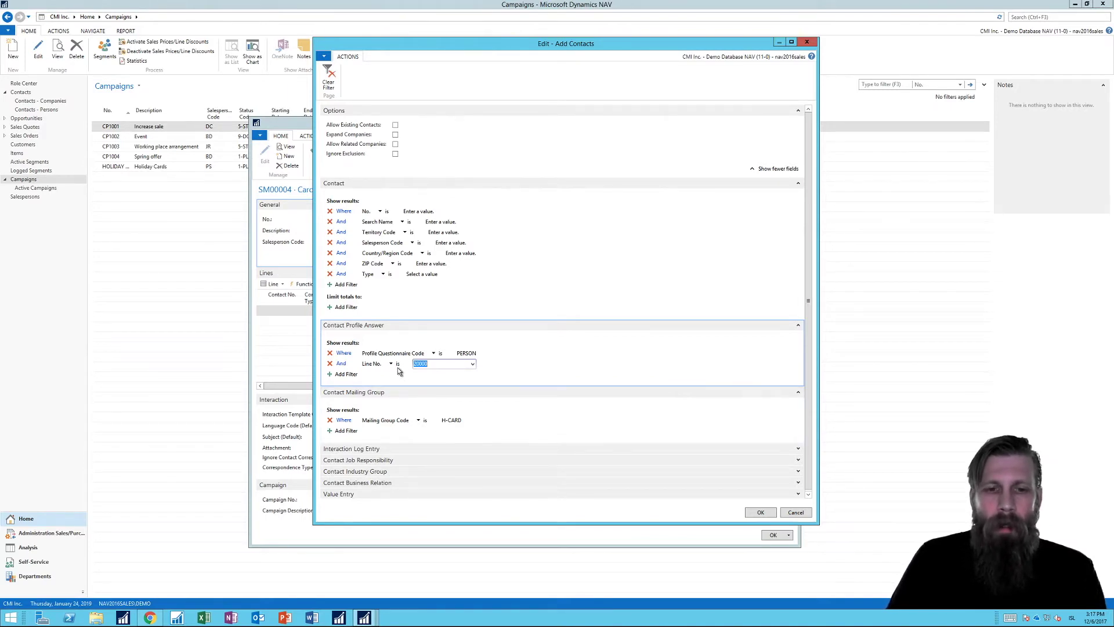
Add the 9 matching contacts to SM00004, review their lines, then close the segment card.
{"action": "left_click", "coordinate": [761, 512]}
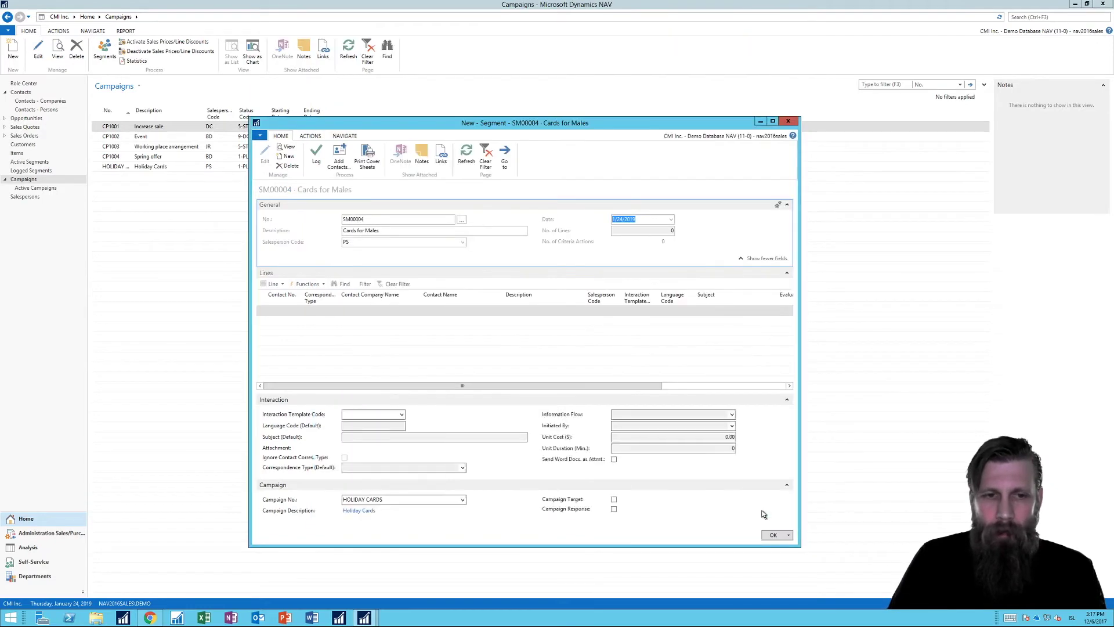
{"action": "left_click", "coordinate": [772, 121]}
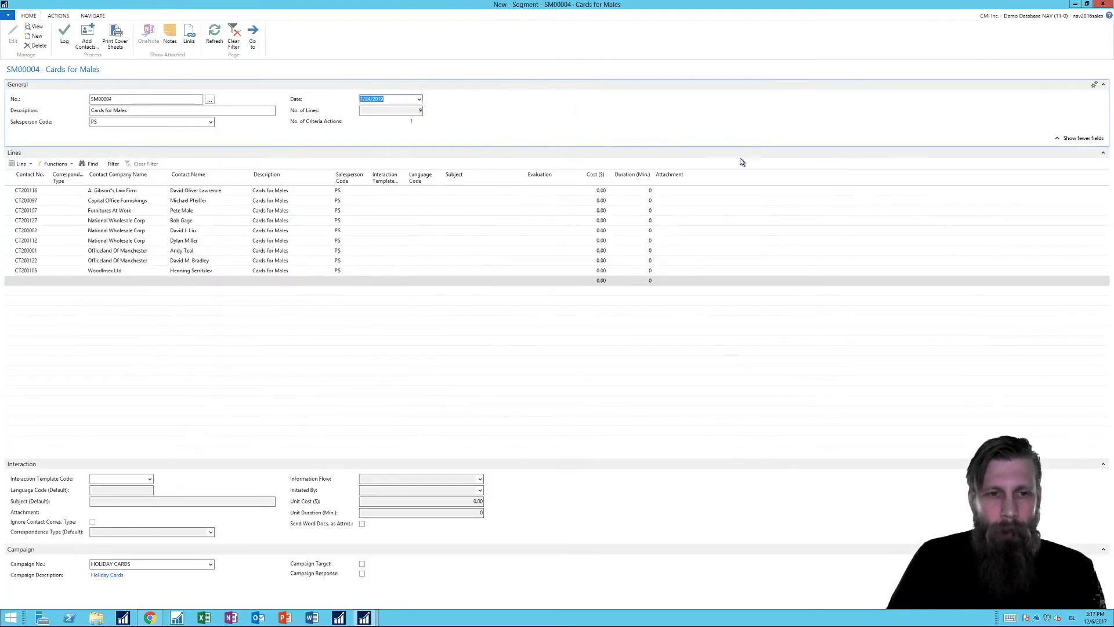
{"action": "left_click", "coordinate": [218, 191]}
{"action": "left_click", "coordinate": [221, 210]}
{"action": "left_click", "coordinate": [218, 221]}
{"action": "left_click", "coordinate": [217, 250]}
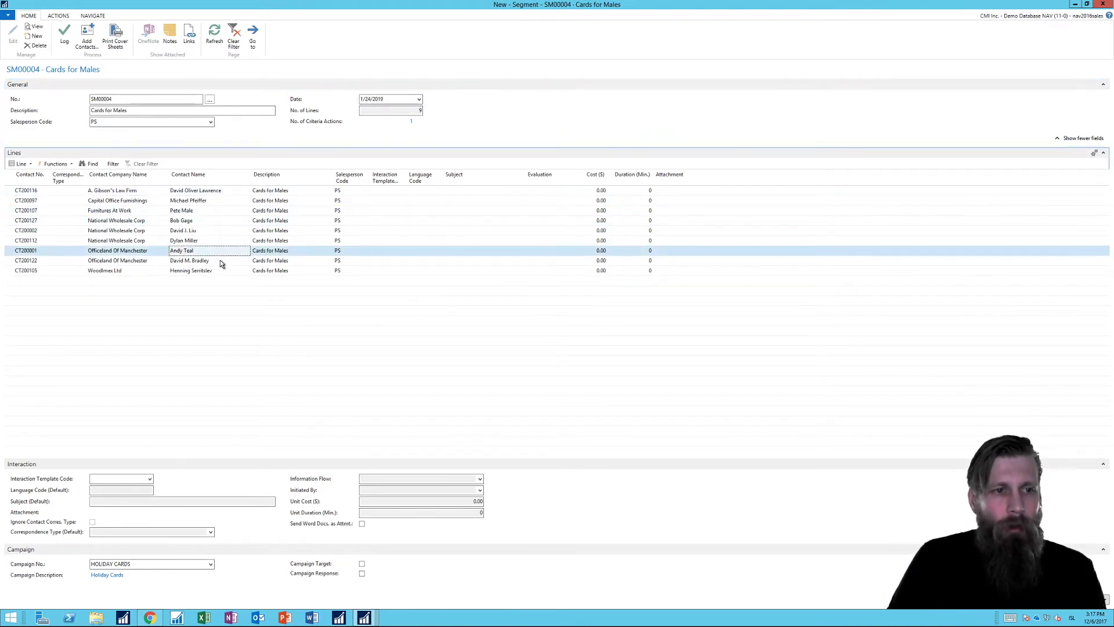
{"action": "left_click", "coordinate": [222, 271]}
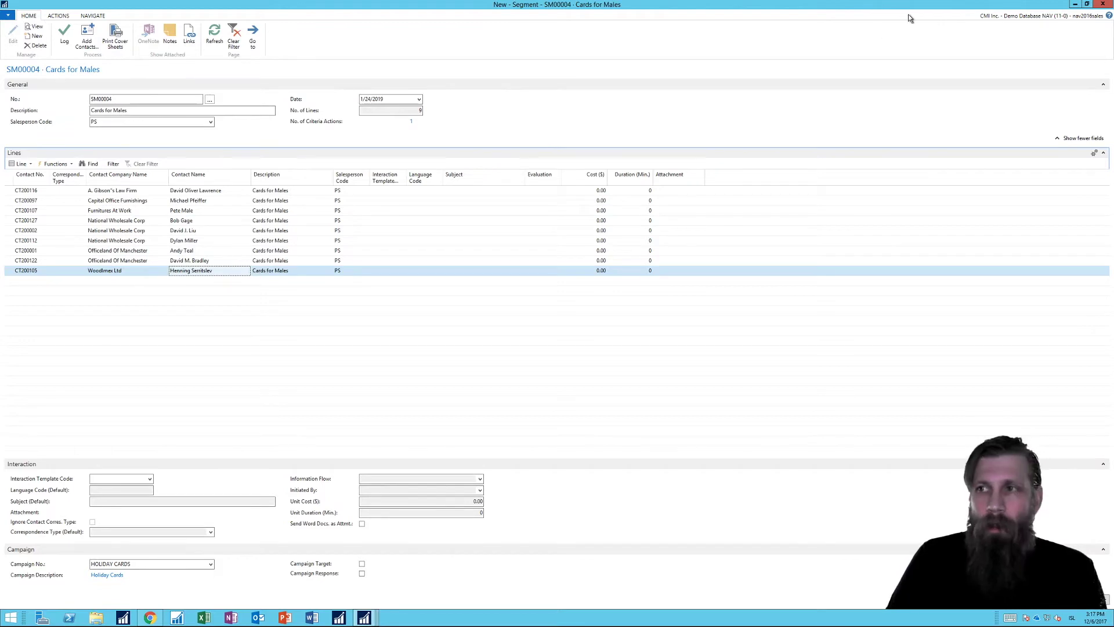
{"action": "left_click", "coordinate": [1104, 5]}
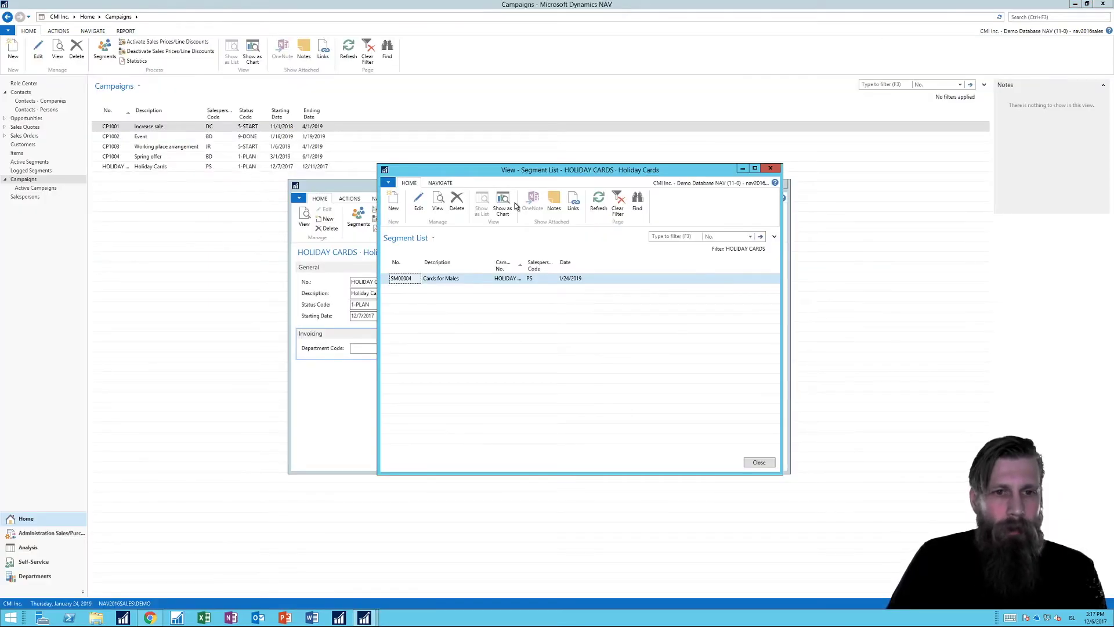
Add auto-numbered segment SM00005 described 'Cards for females' with salesperson code PS.
{"action": "left_click", "coordinate": [393, 201]}
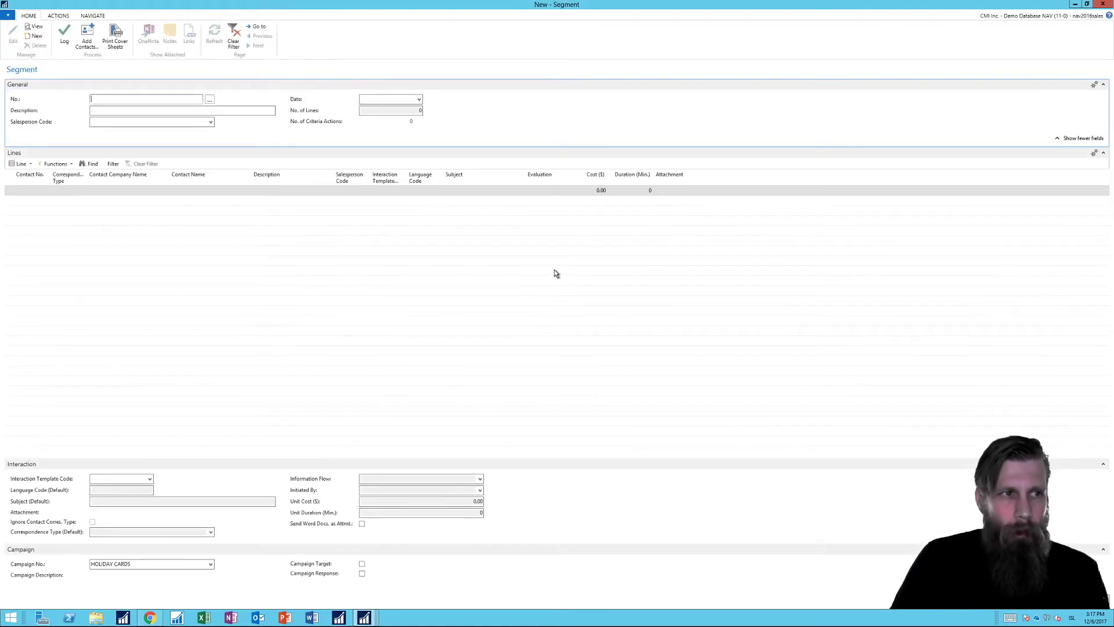
{"action": "key", "text": "Tab"}
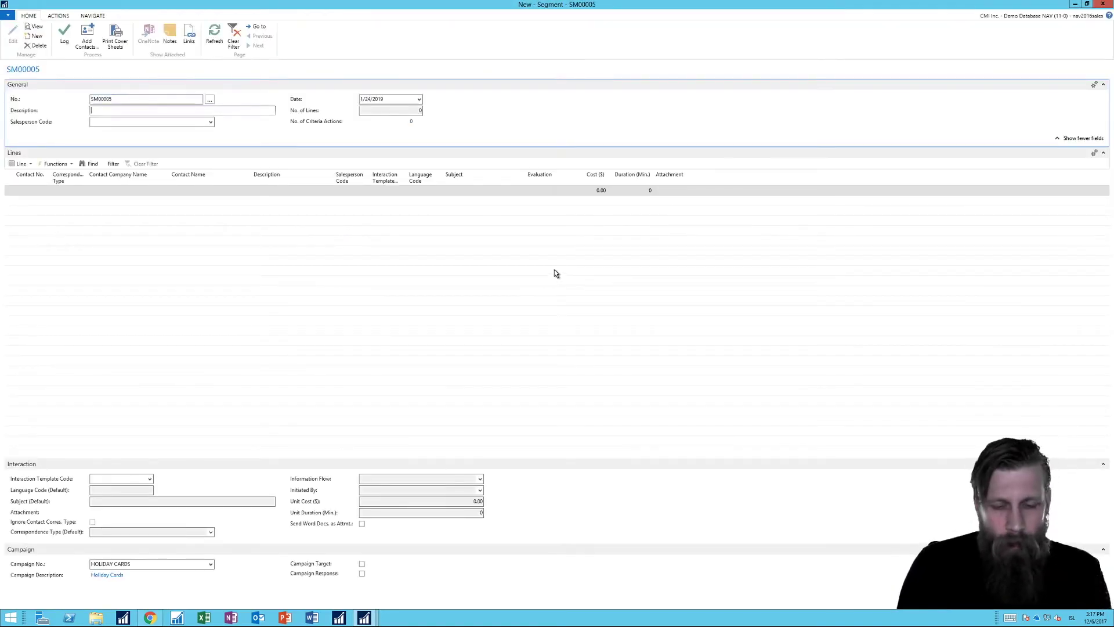
{"action": "type", "text": "Cards"}
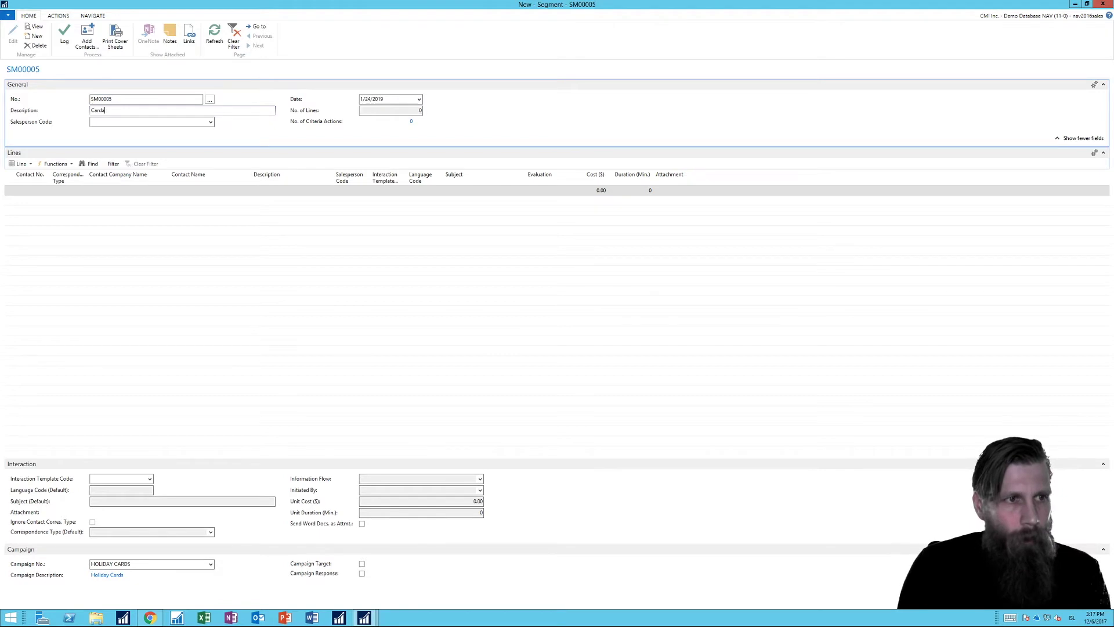
{"action": "type", "text": " for fema"}
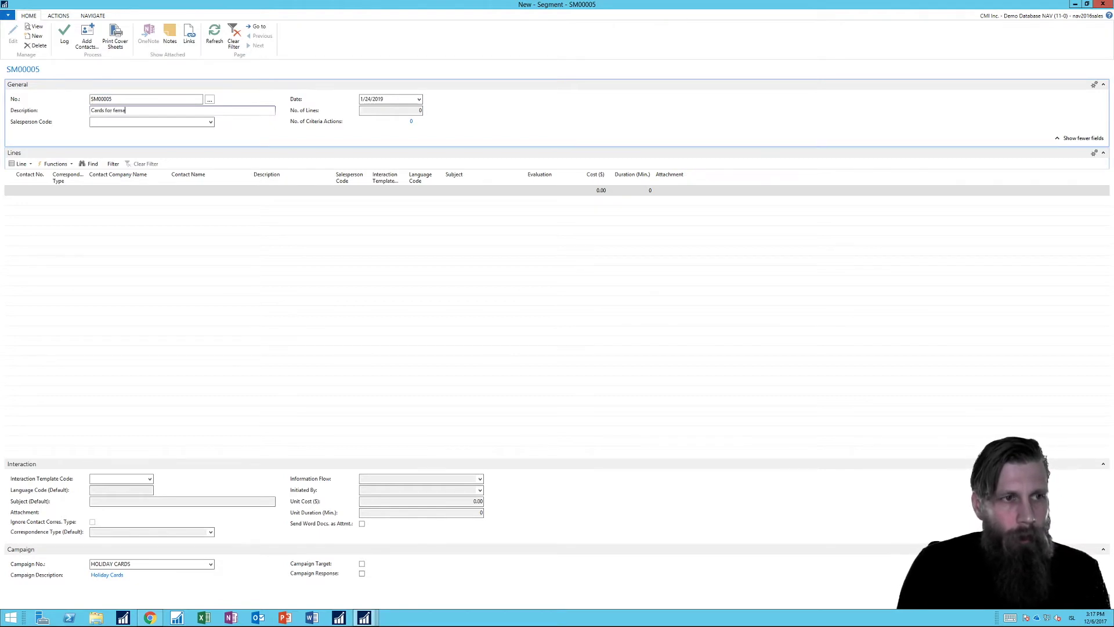
{"action": "type", "text": "les"}
{"action": "key", "text": "Tab"}
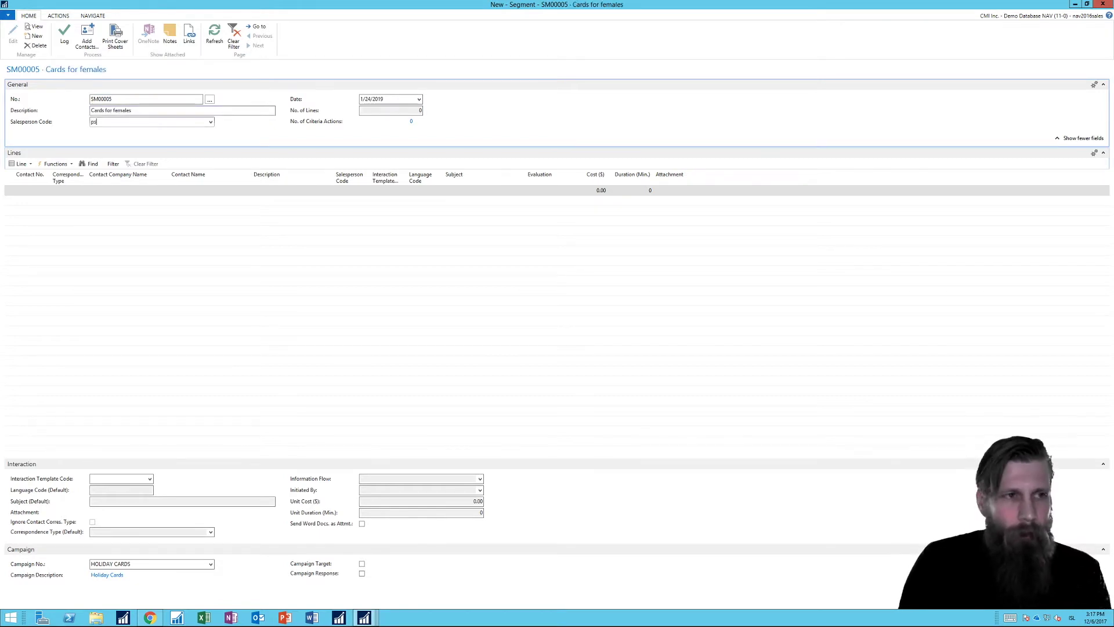
{"action": "type", "text": "ps"}
{"action": "key", "text": "Tab"}
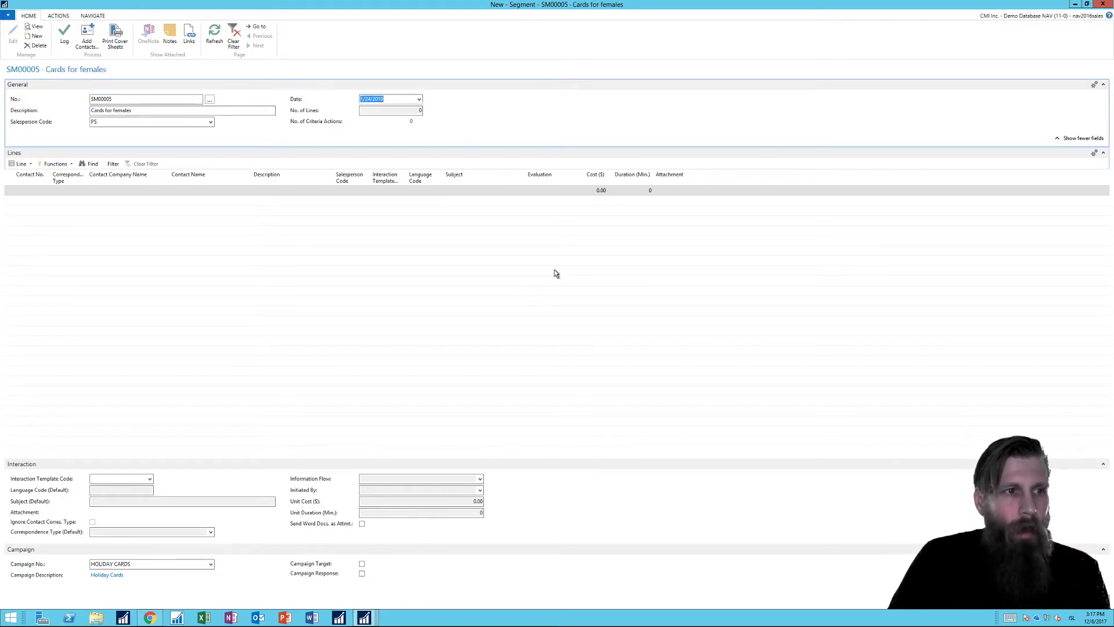
{"action": "left_click", "coordinate": [87, 36]}
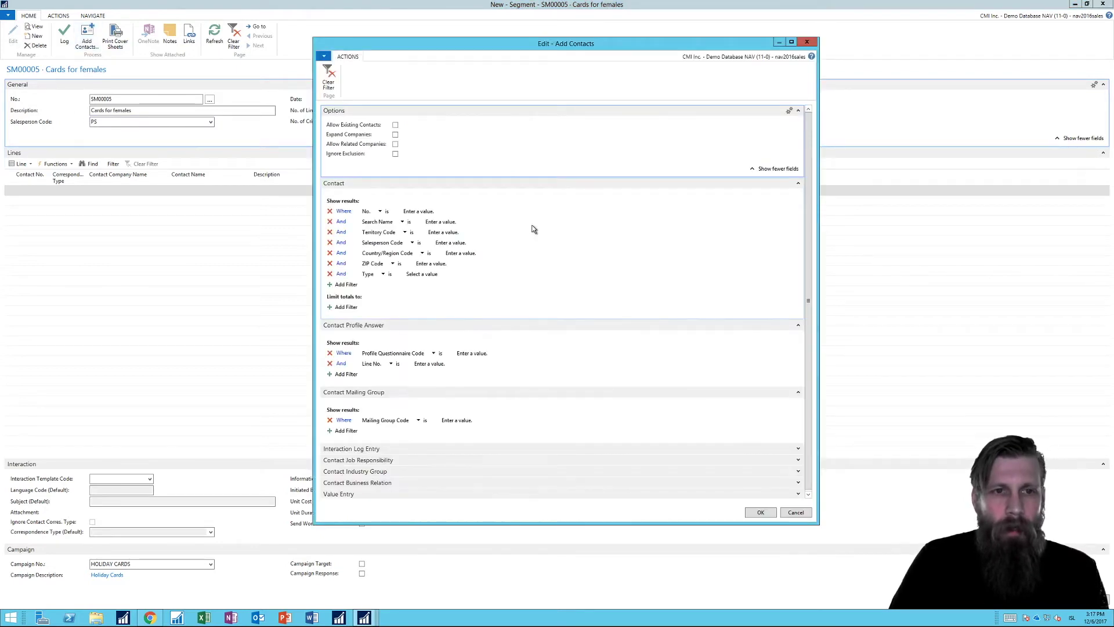
Add the 3 contacts in mailing group H-CARD with PERSON questionnaire line 30000.
{"action": "left_click", "coordinate": [461, 426]}
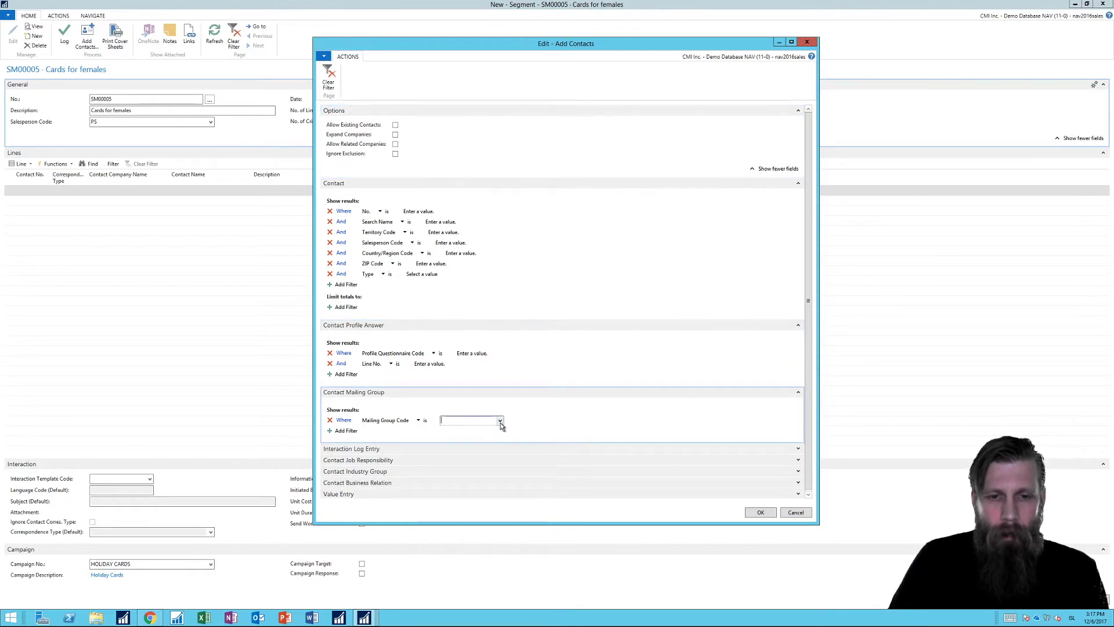
{"action": "left_click", "coordinate": [500, 421]}
{"action": "left_click", "coordinate": [458, 447]}
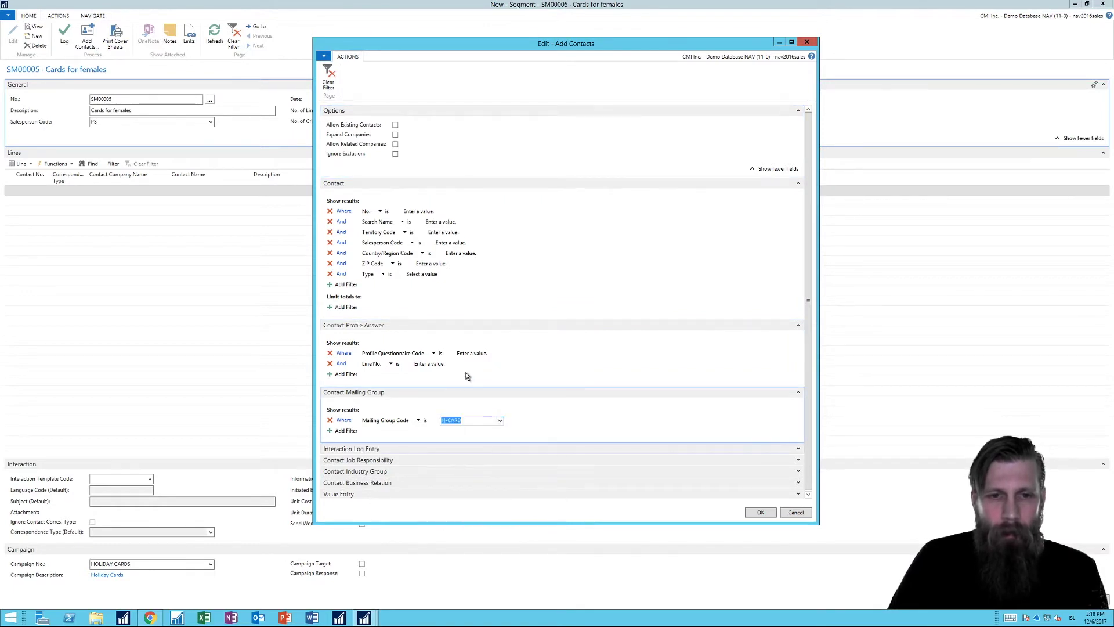
{"action": "left_click", "coordinate": [476, 353]}
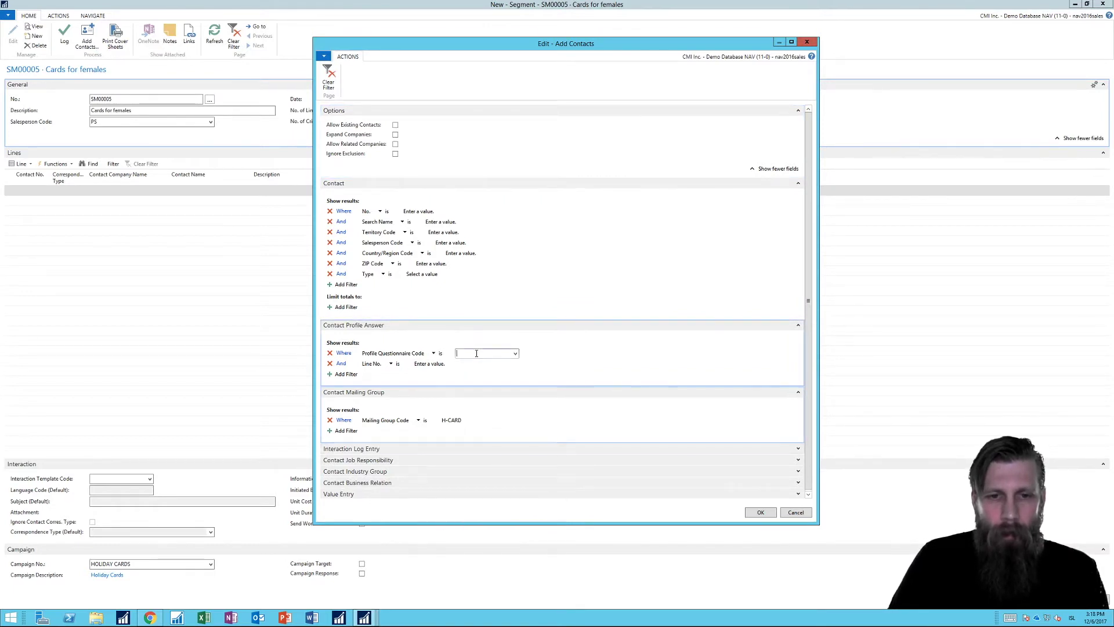
{"action": "left_click", "coordinate": [515, 354]}
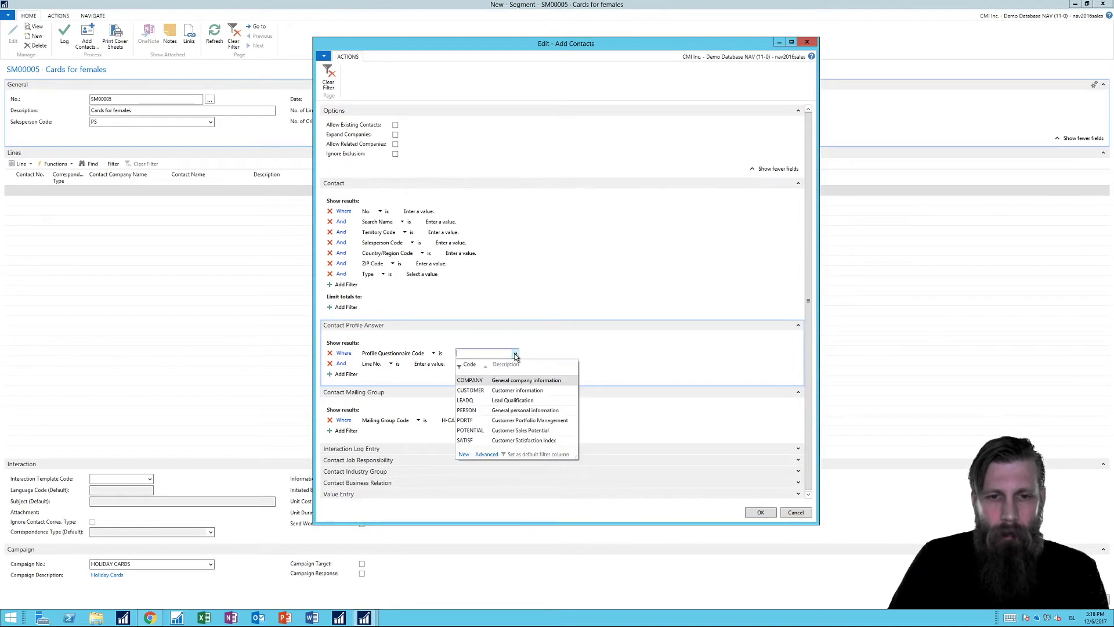
{"action": "left_click", "coordinate": [467, 410]}
{"action": "left_click", "coordinate": [428, 364]}
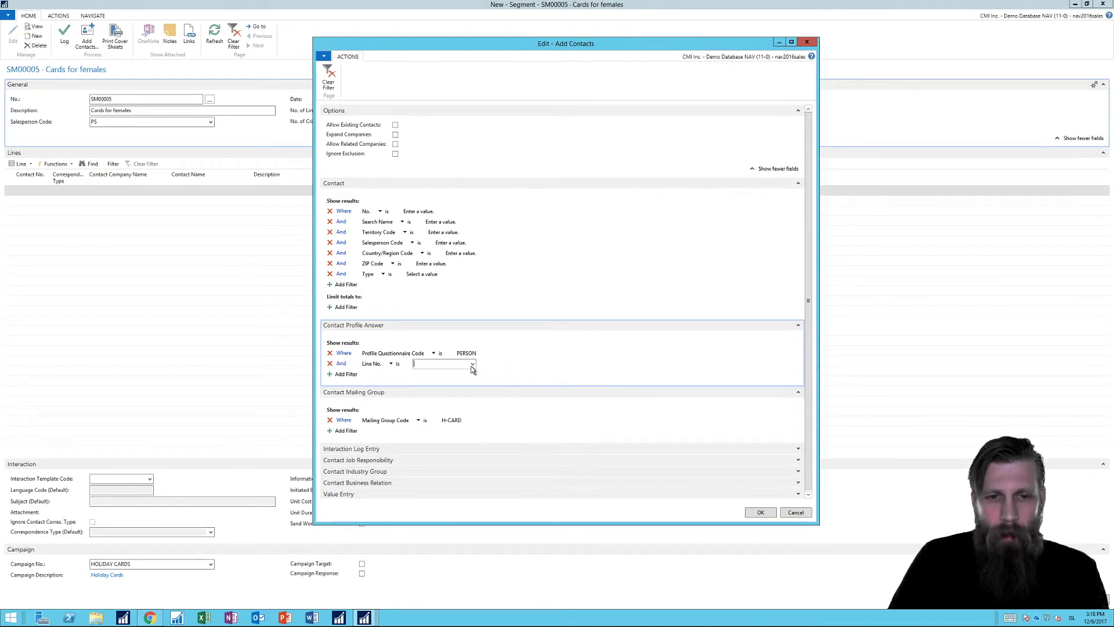
{"action": "left_click", "coordinate": [472, 364]}
{"action": "left_click", "coordinate": [537, 406]}
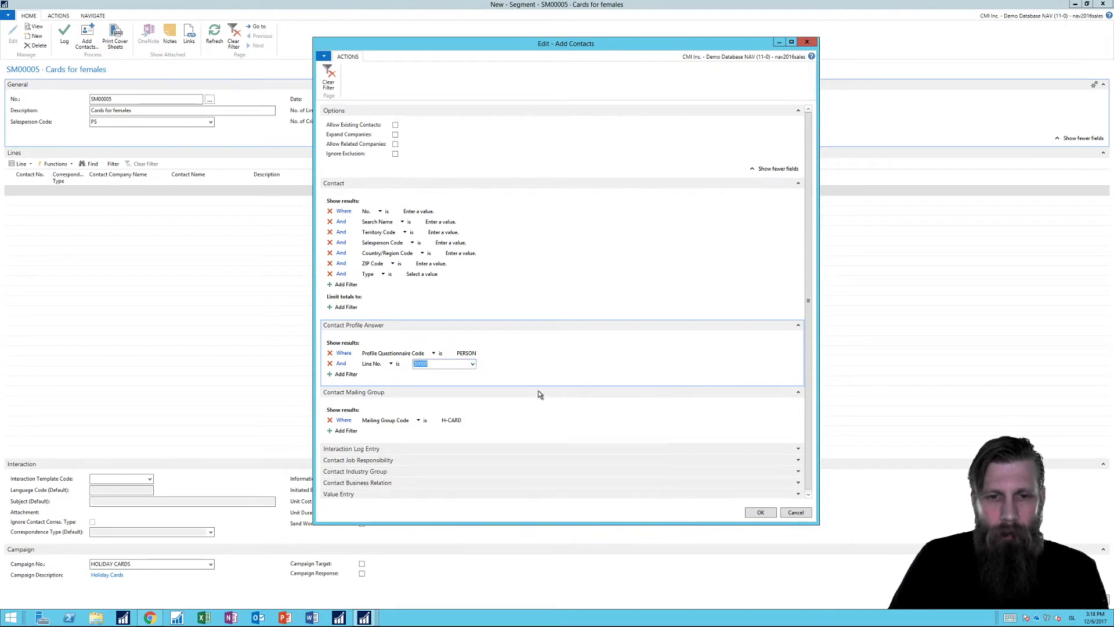
{"action": "left_click", "coordinate": [763, 514]}
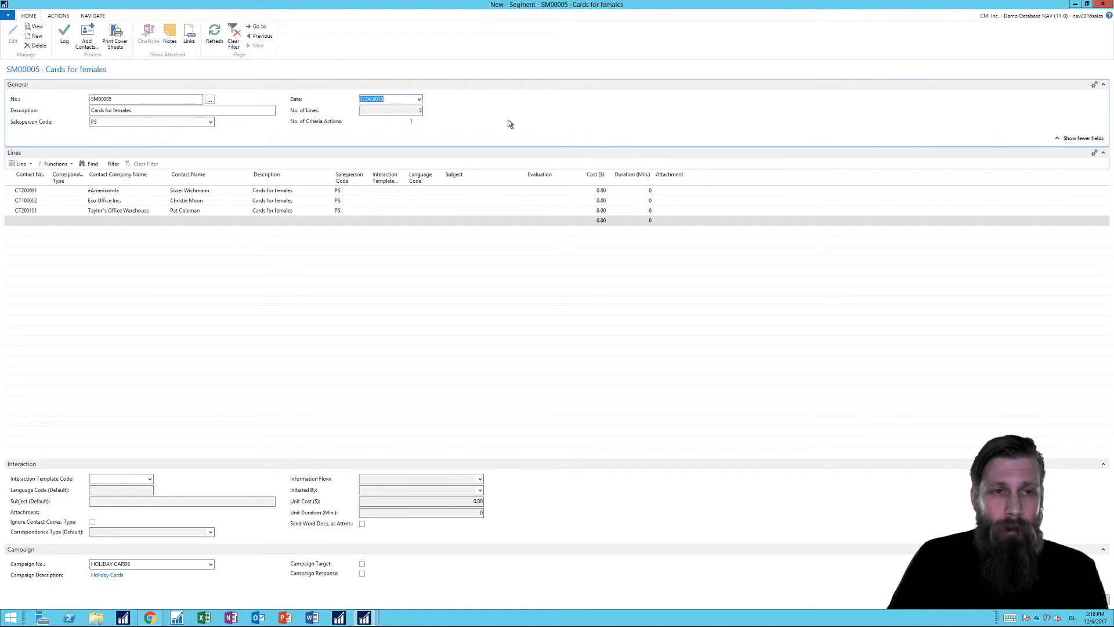
Close segment SM00005 so the segment list shows both SM00004 and SM00005.
{"action": "left_click", "coordinate": [1101, 4]}
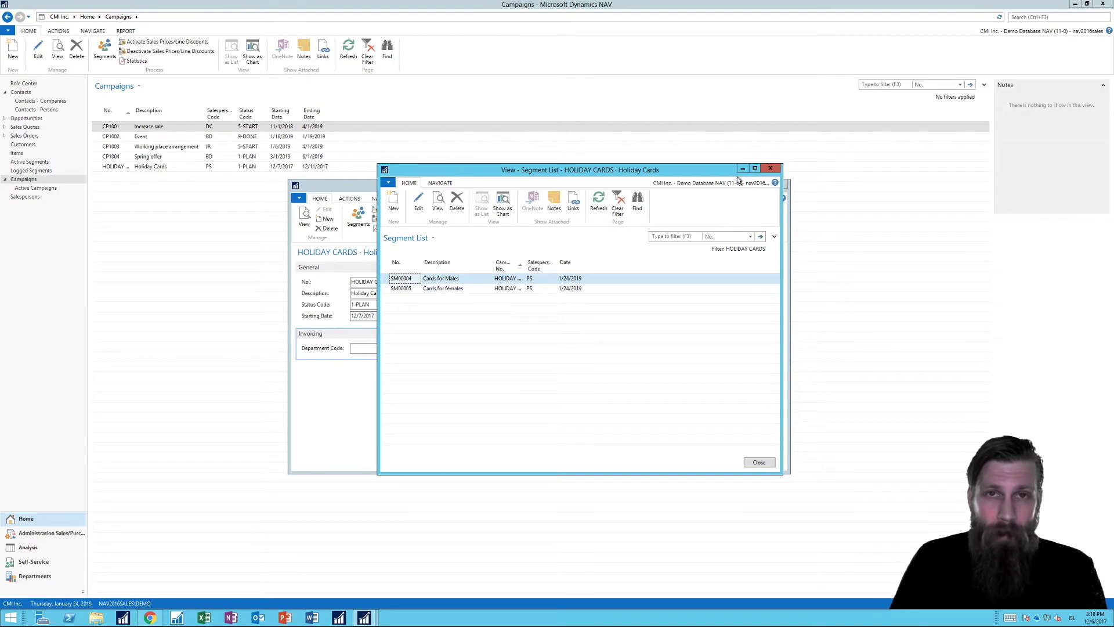
Open segment SM00004 (Cards for Males) and bring up its 36 x 70 mm Segment Labels report dialog.
{"action": "left_click", "coordinate": [419, 201]}
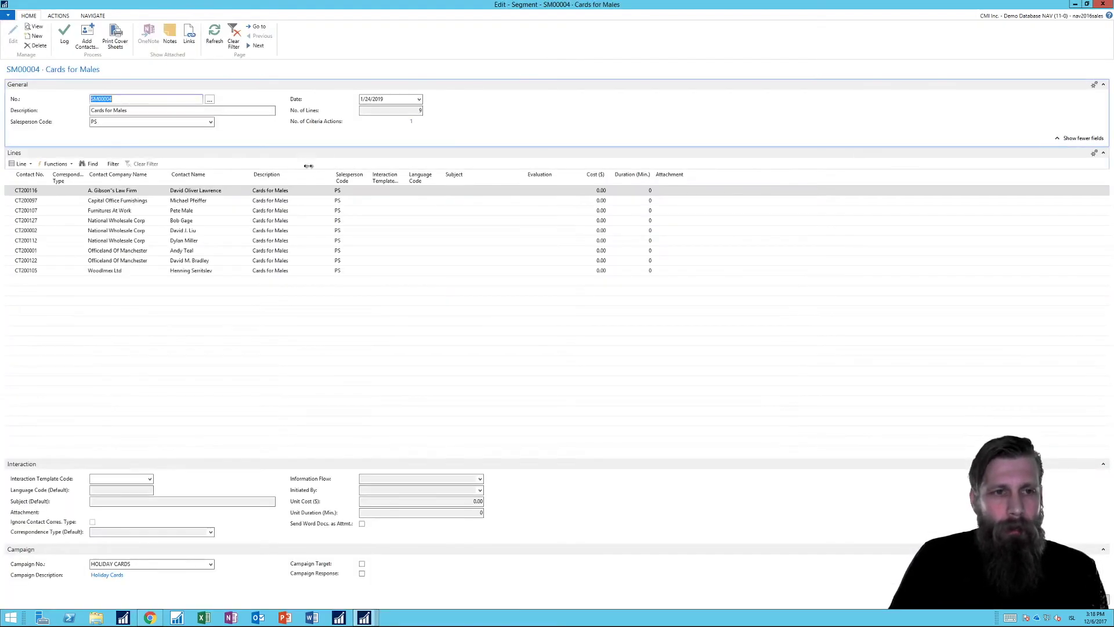
{"action": "left_click", "coordinate": [1087, 4]}
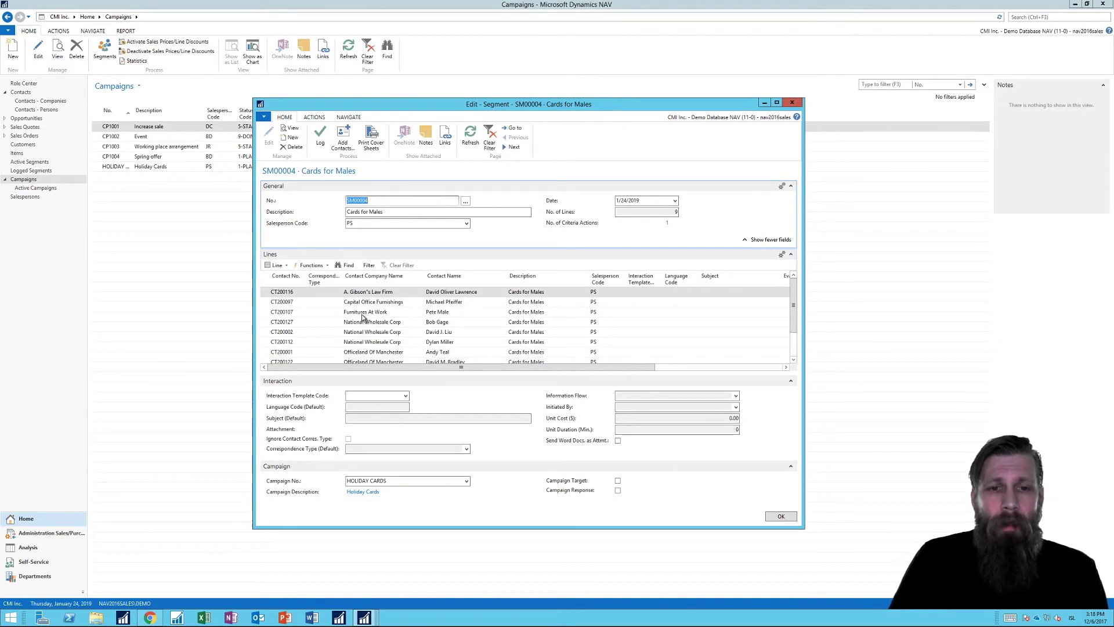
{"action": "left_click", "coordinate": [325, 119]}
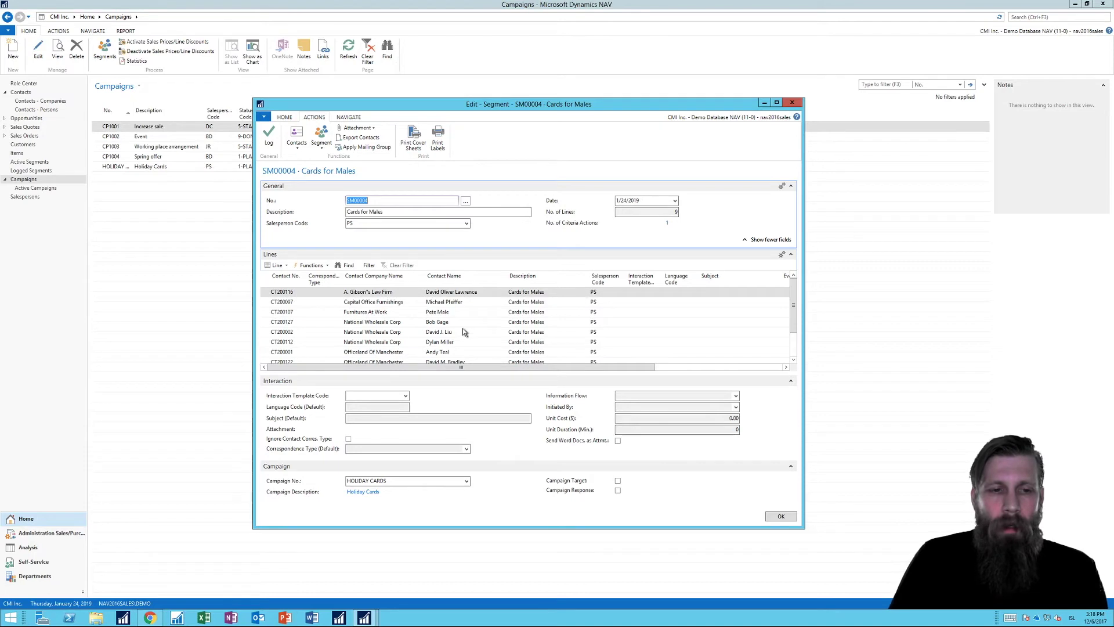
{"action": "left_click", "coordinate": [438, 139]}
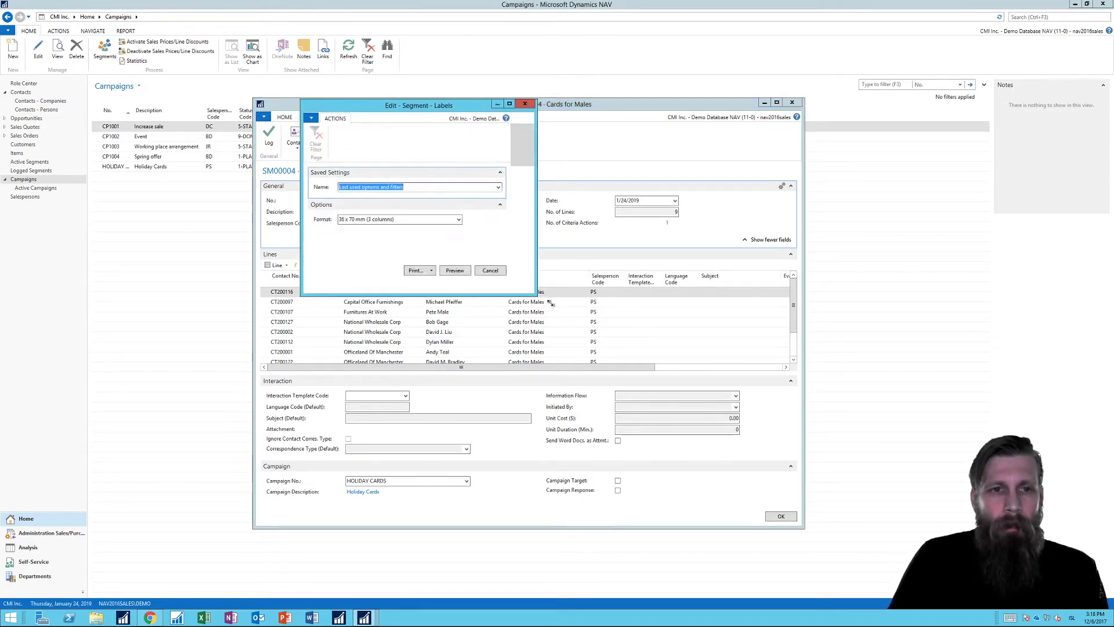
Preview the Cards for Males contacts as three-column address labels, then close the preview.
{"action": "left_click", "coordinate": [496, 296]}
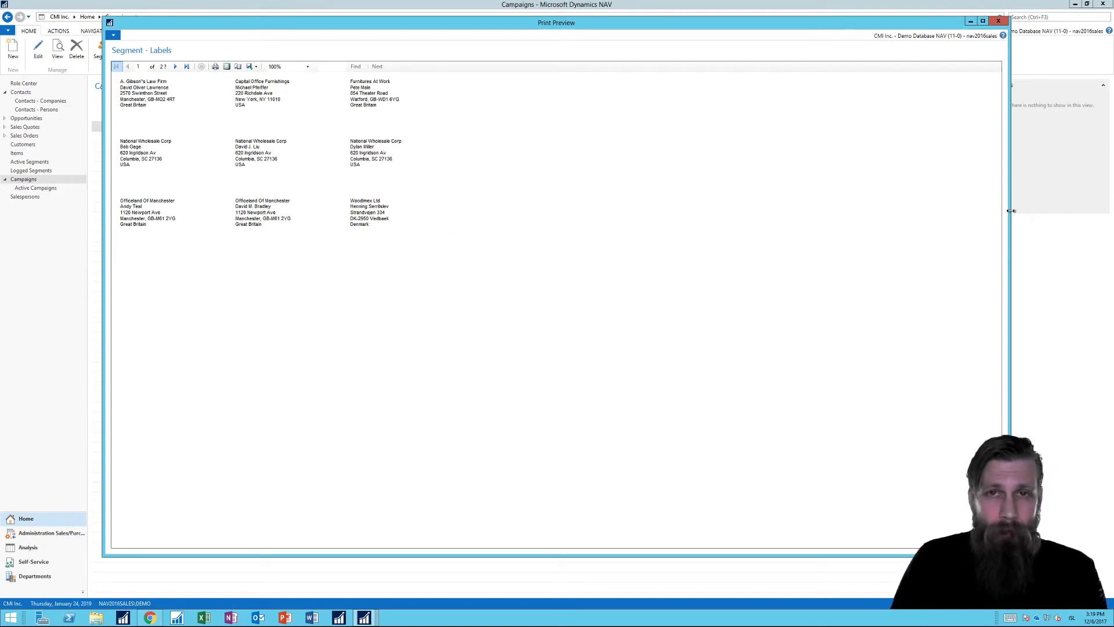
{"action": "left_click_drag", "start_coordinate": [974, 210], "coordinate": [543, 210]}
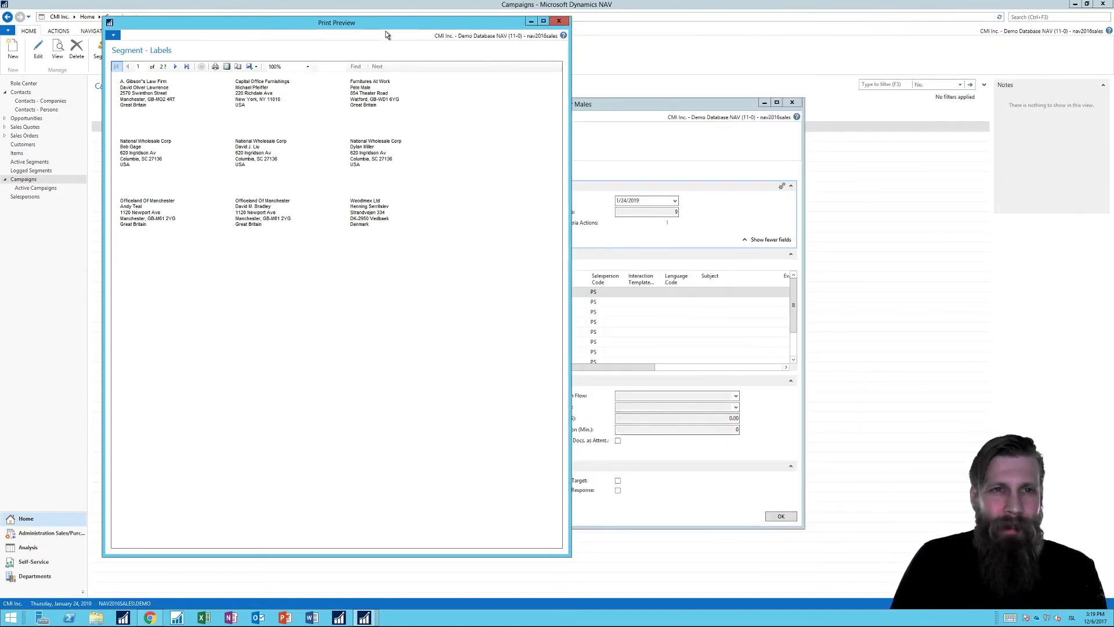
{"action": "left_click_drag", "start_coordinate": [417, 32], "coordinate": [517, 36]}
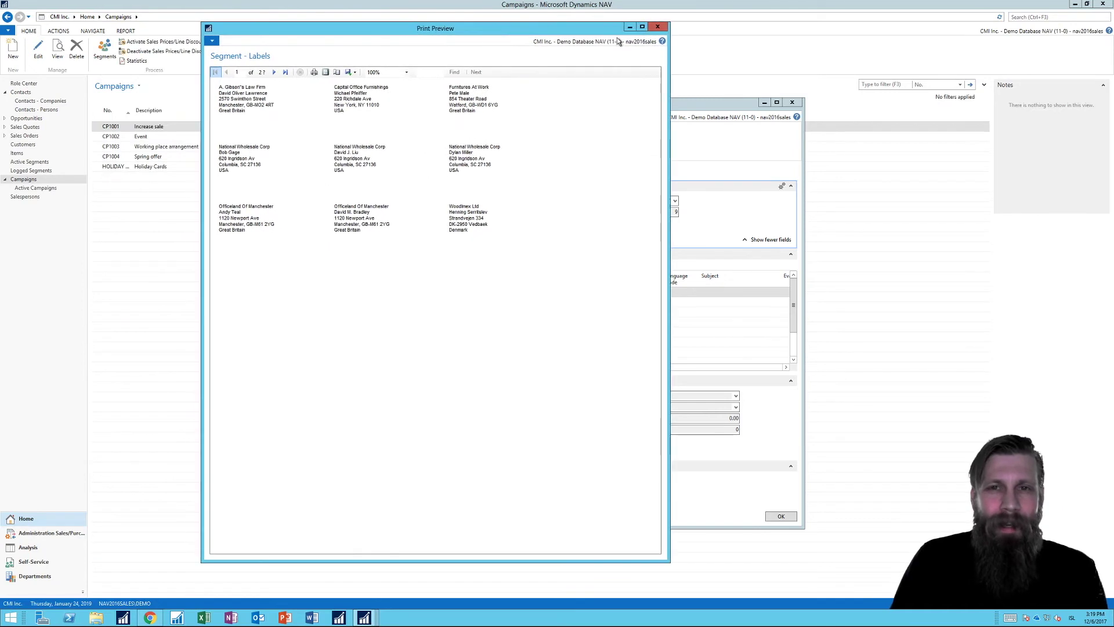
{"action": "left_click", "coordinate": [659, 26]}
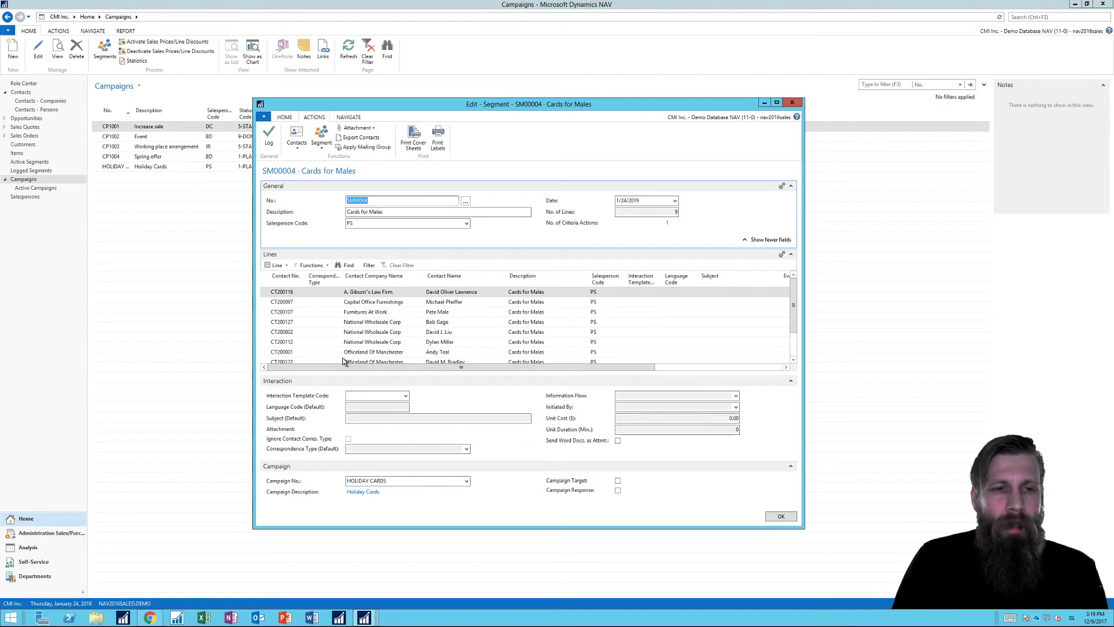
Set SENDCARD as the Interaction Template Code for the Cards for Males segment.
{"action": "left_click", "coordinate": [405, 394]}
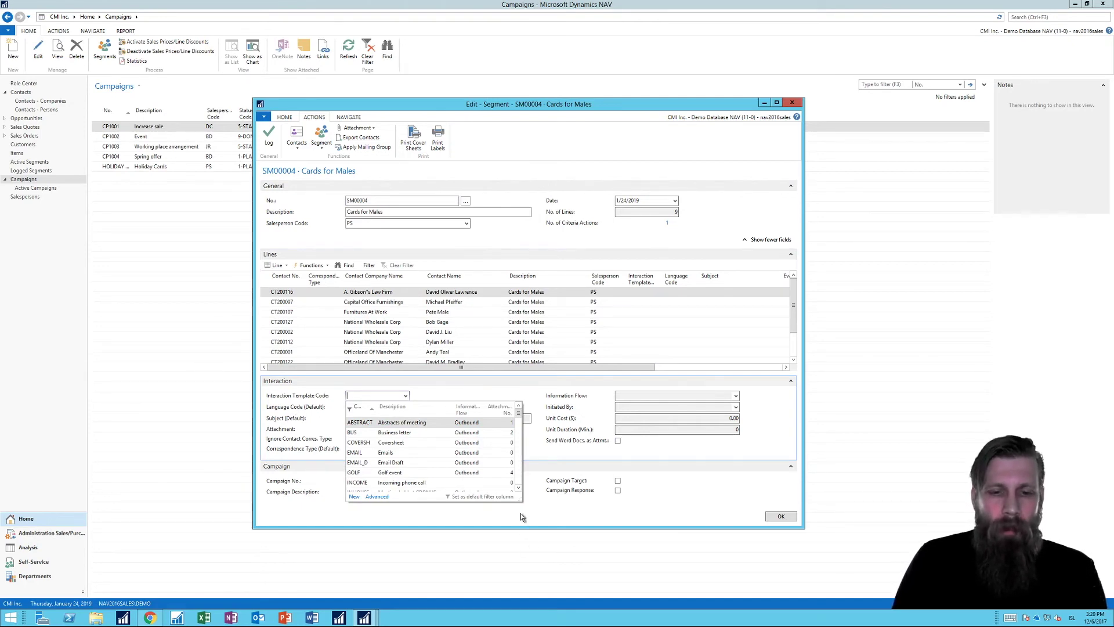
{"action": "left_click_drag", "start_coordinate": [521, 500], "coordinate": [584, 527]}
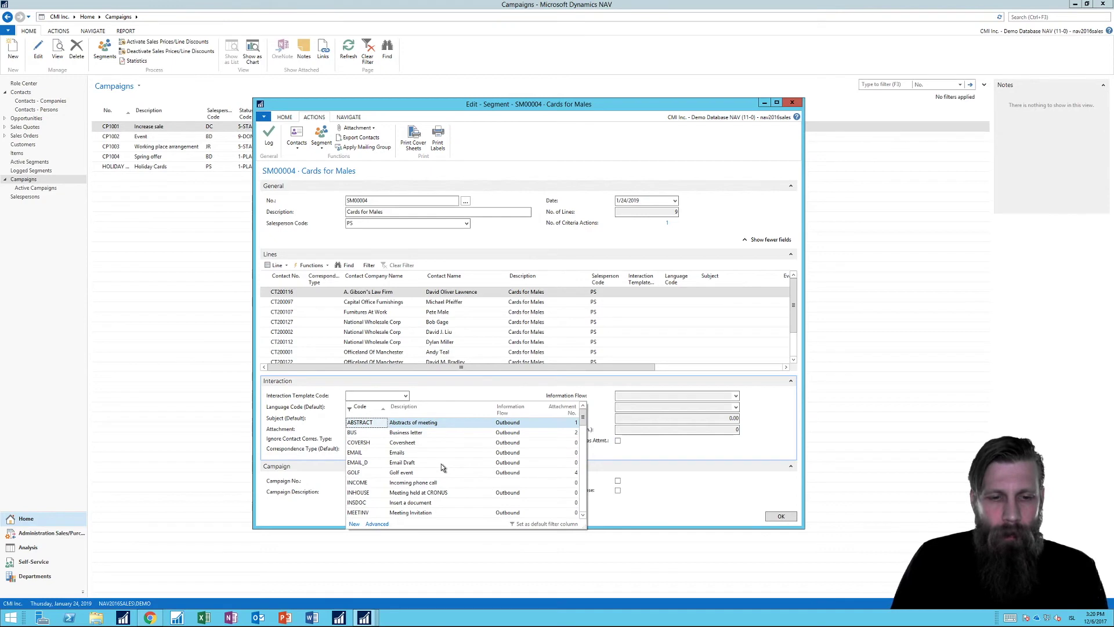
{"action": "scroll", "coordinate": [441, 466], "scroll_direction": "down", "scroll_amount": 10}
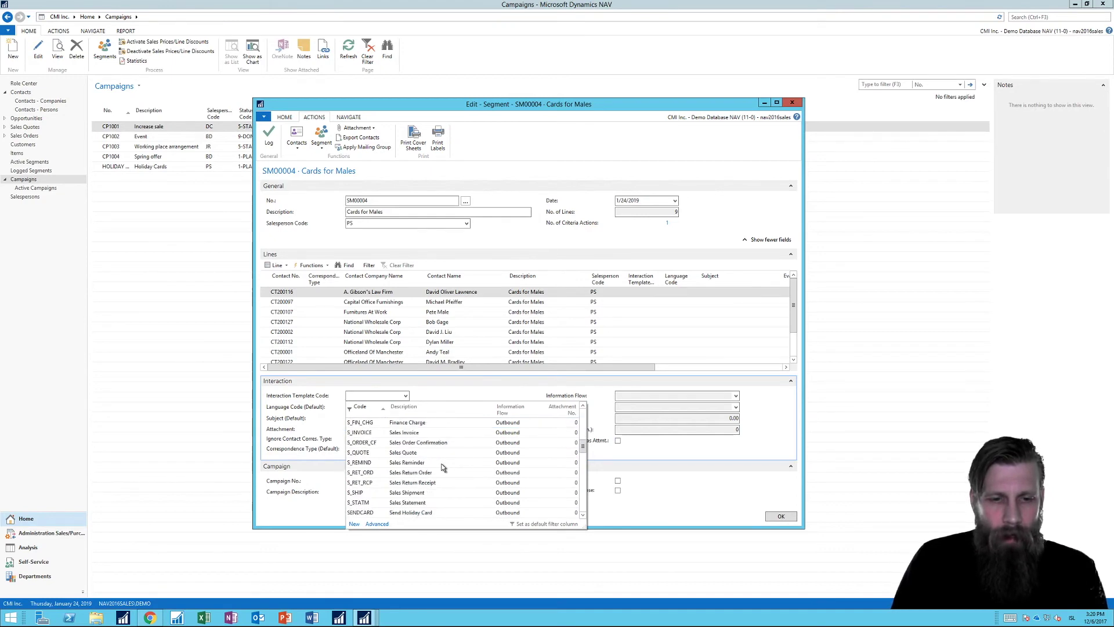
{"action": "scroll", "coordinate": [443, 468], "scroll_direction": "down", "scroll_amount": 3}
{"action": "scroll", "coordinate": [442, 467], "scroll_direction": "up", "scroll_amount": 13}
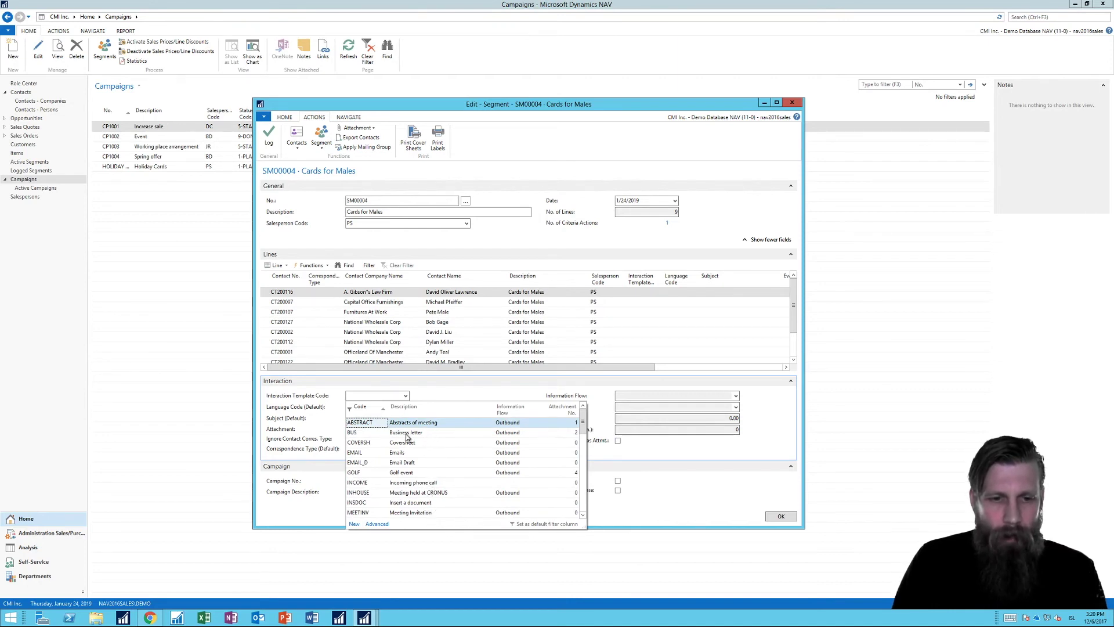
{"action": "scroll", "coordinate": [392, 489], "scroll_direction": "down", "scroll_amount": 3}
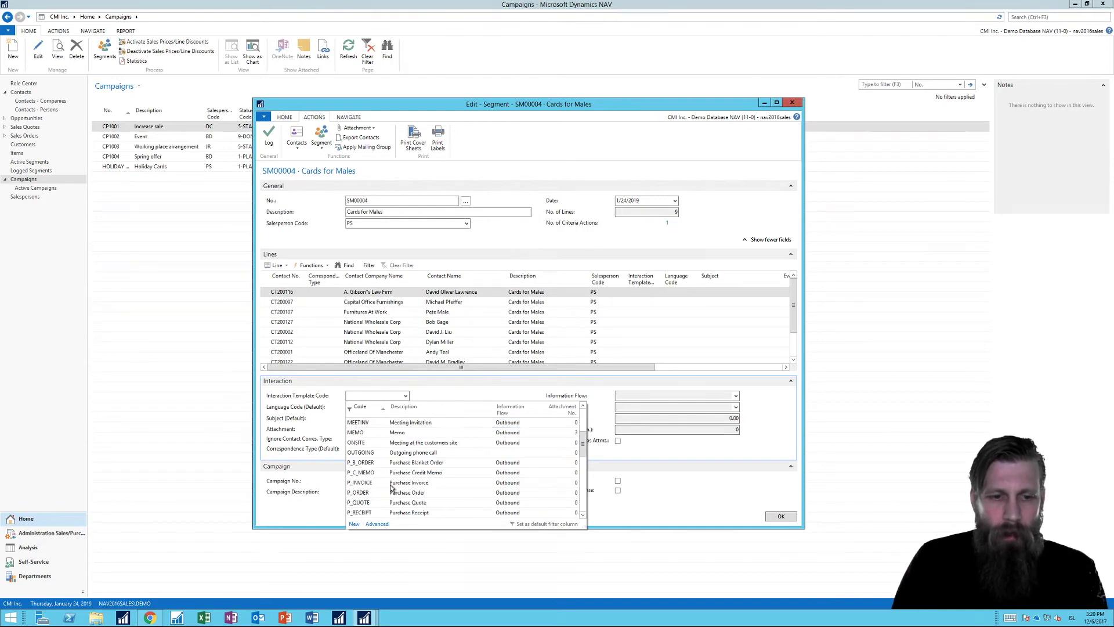
{"action": "scroll", "coordinate": [391, 489], "scroll_direction": "down", "scroll_amount": 6}
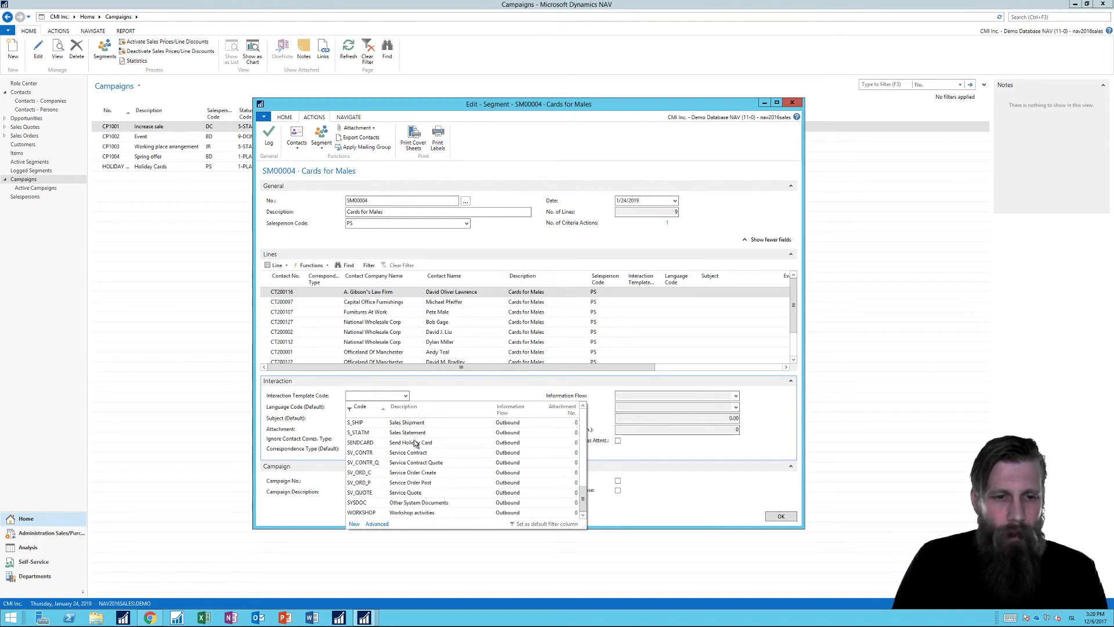
{"action": "left_click", "coordinate": [370, 444]}
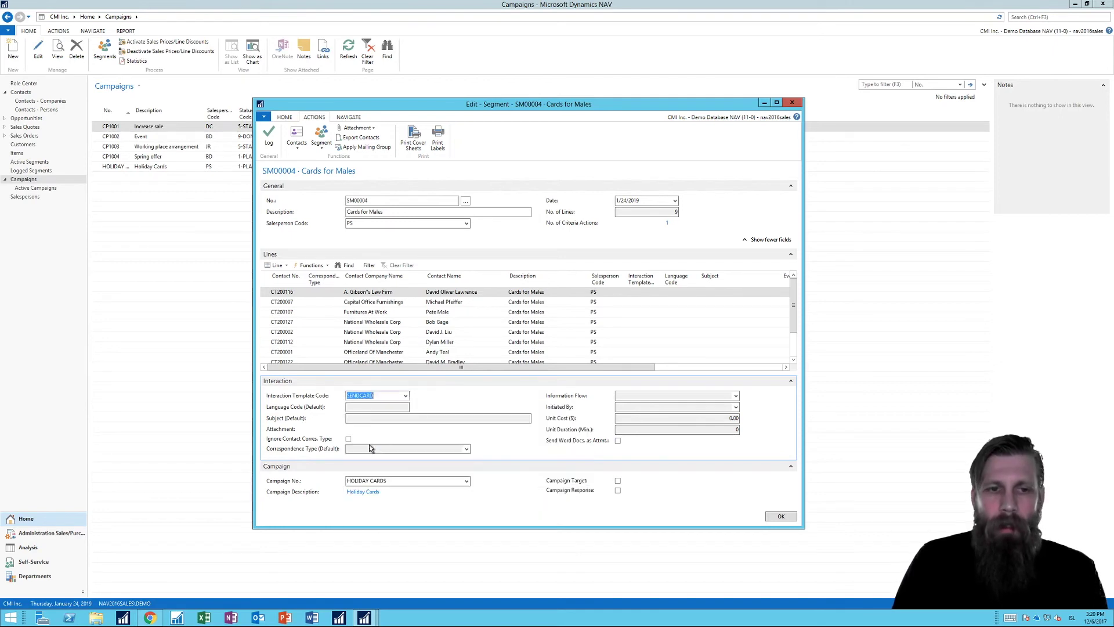
{"action": "left_click", "coordinate": [372, 412]}
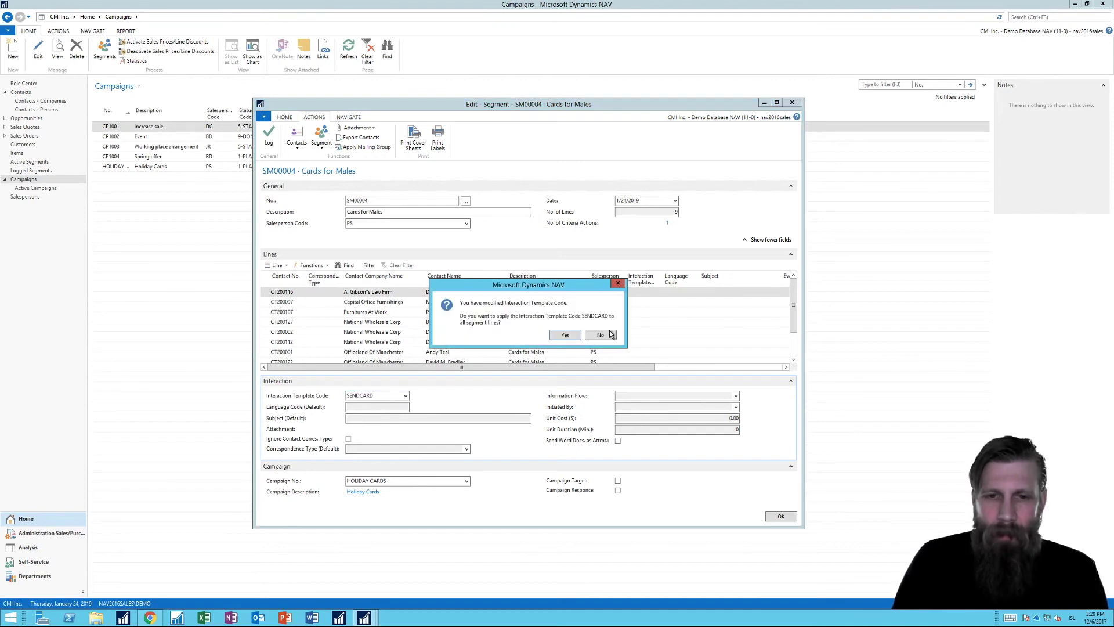
Apply SENDCARD to all Cards for Males lines and log segment SM00004.
{"action": "left_click", "coordinate": [567, 335]}
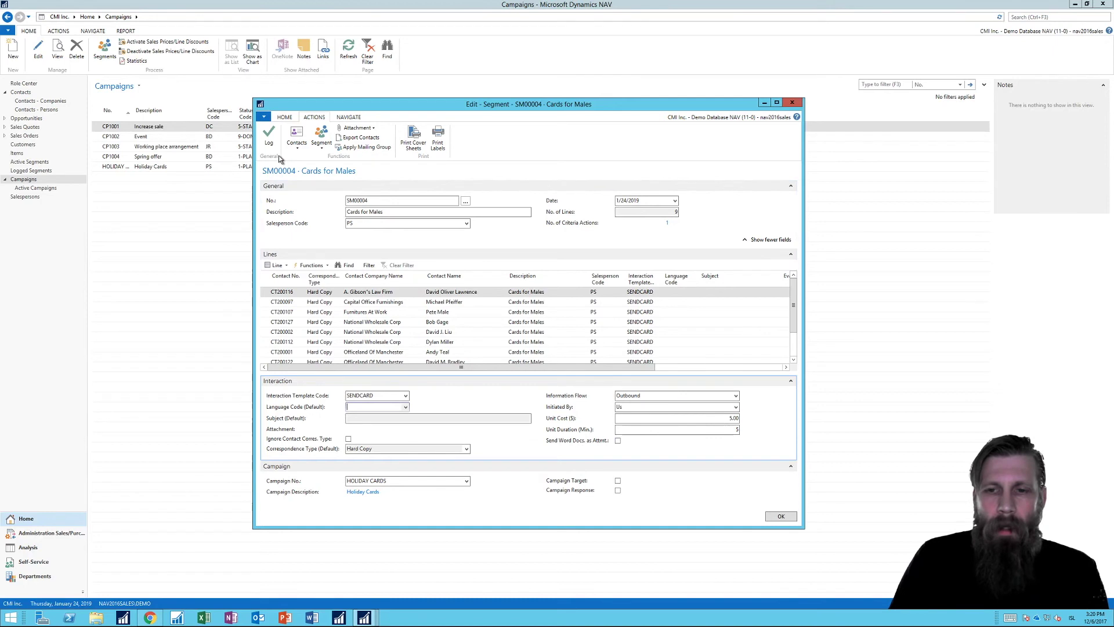
{"action": "left_click", "coordinate": [269, 136]}
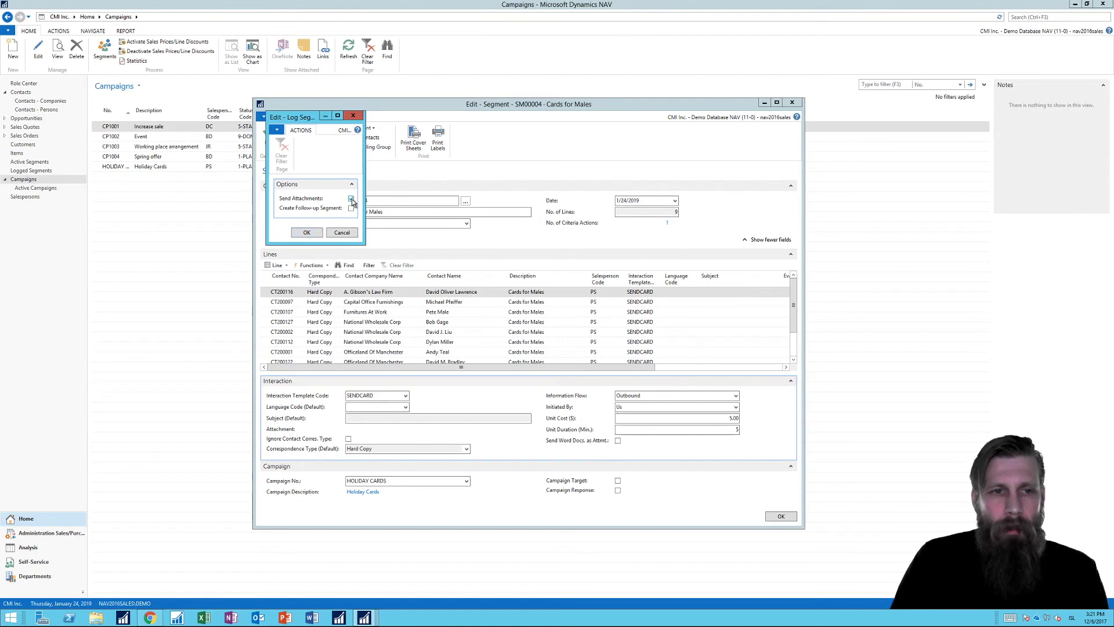
{"action": "left_click", "coordinate": [308, 232]}
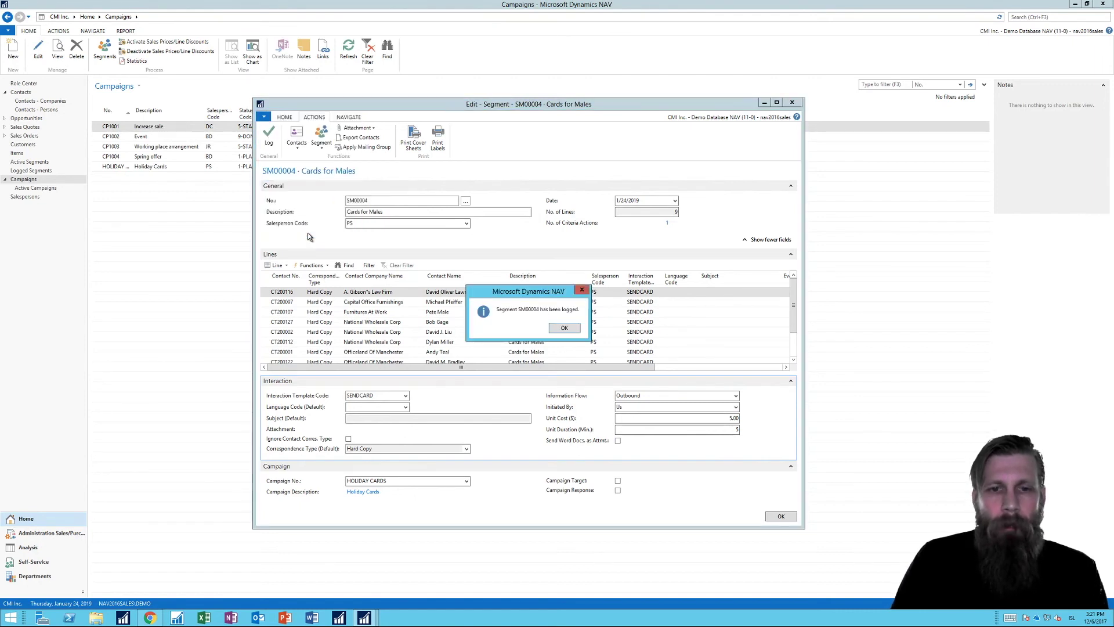
{"action": "left_click", "coordinate": [564, 327]}
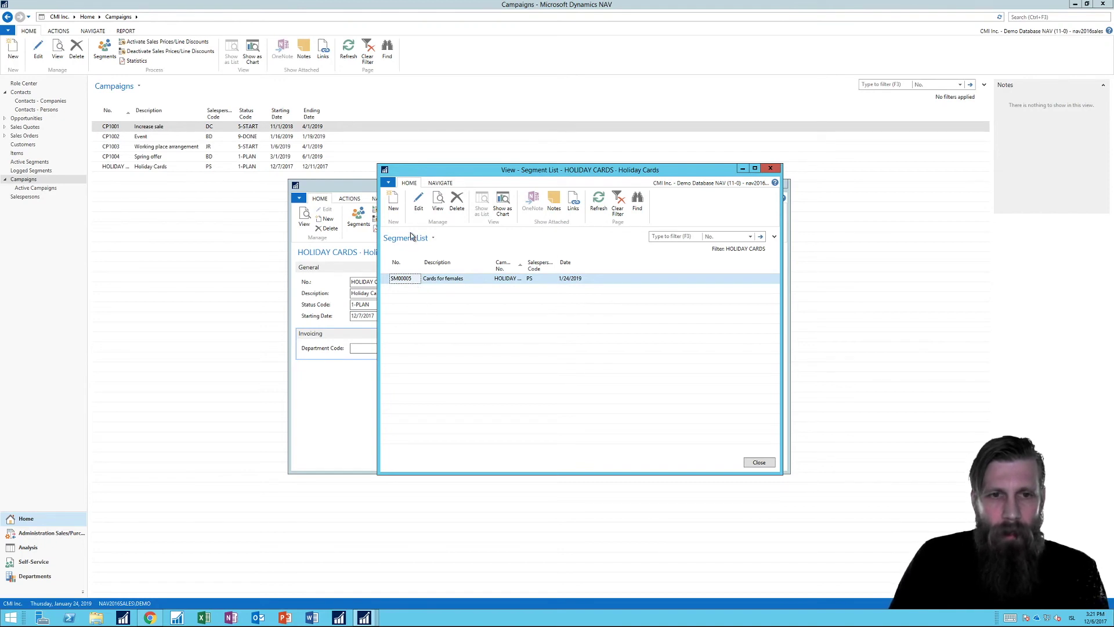
Give segment SM00005 the SENDCARD interaction template and apply it to all its lines.
{"action": "left_click", "coordinate": [417, 203]}
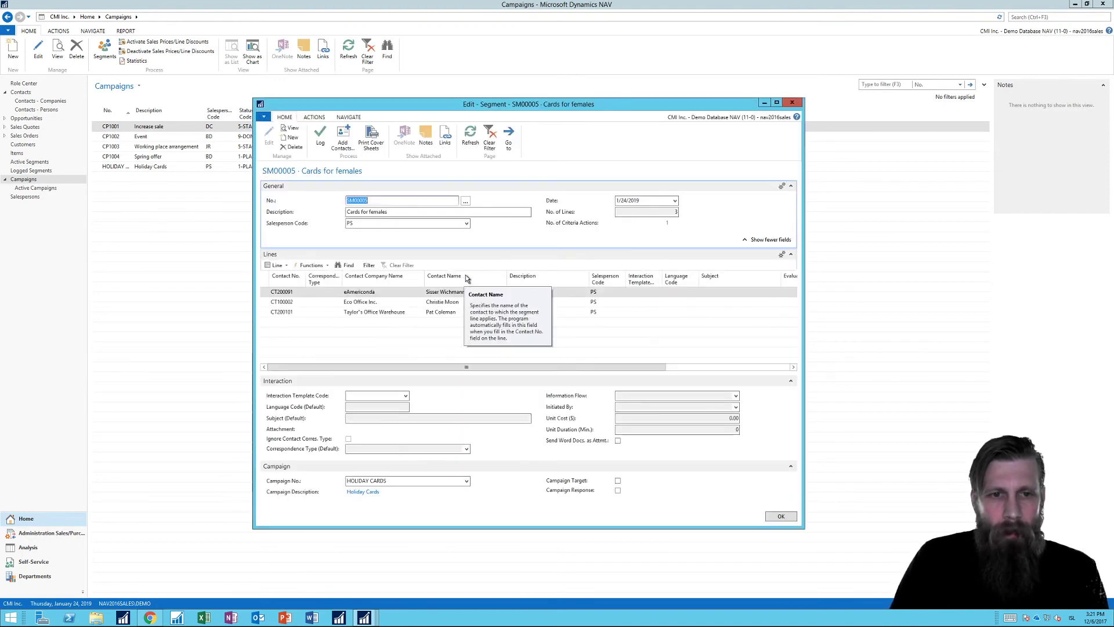
{"action": "left_click", "coordinate": [405, 395]}
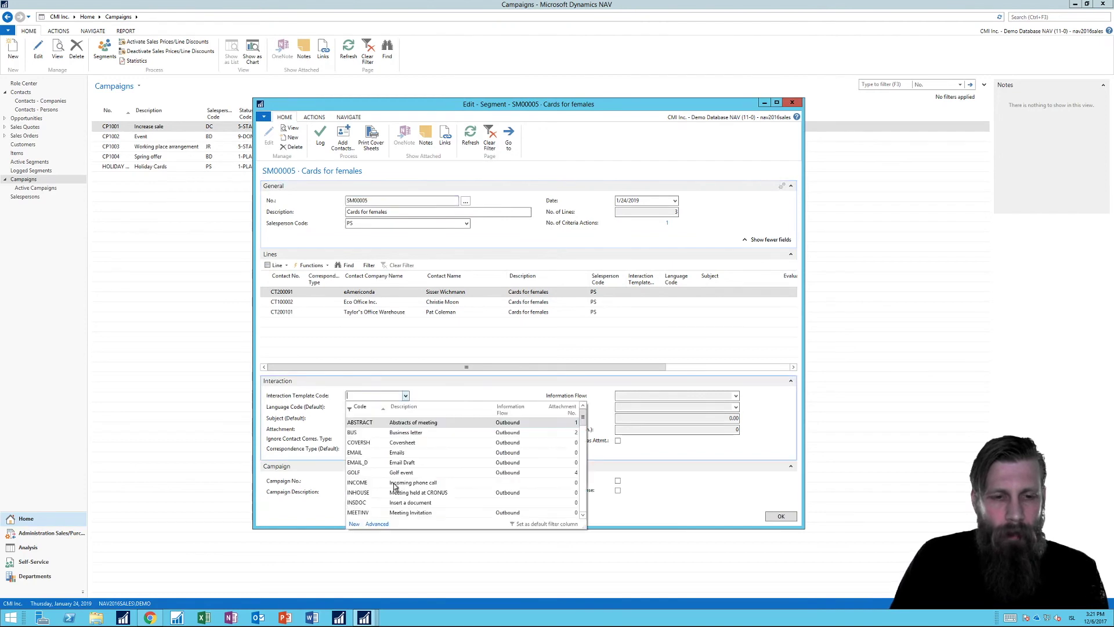
{"action": "scroll", "coordinate": [378, 478], "scroll_direction": "down", "scroll_amount": 5}
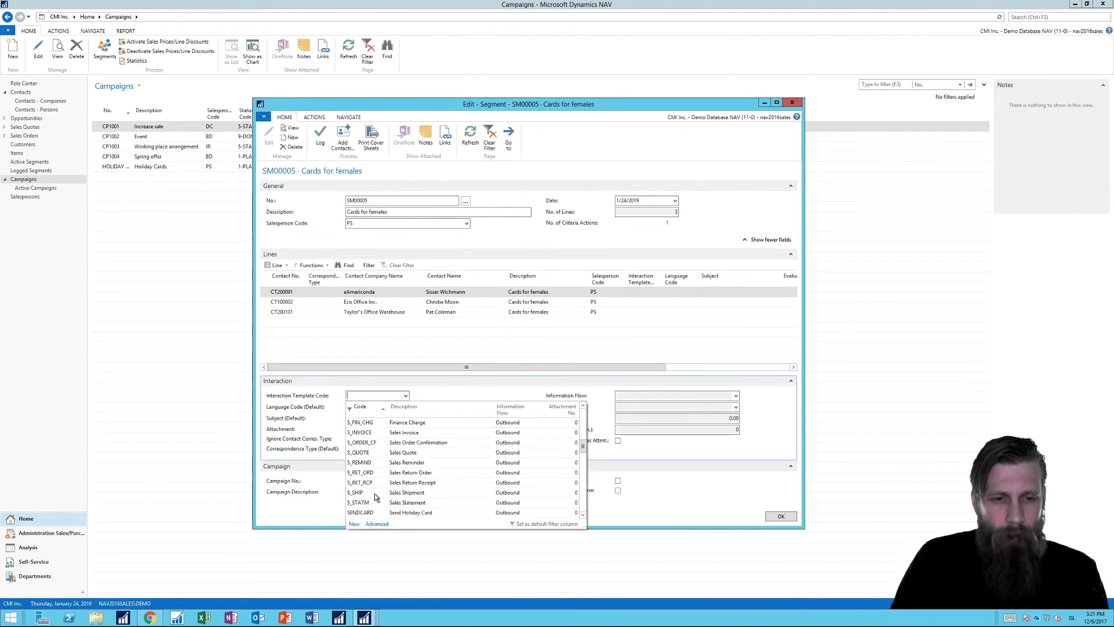
{"action": "scroll", "coordinate": [373, 488], "scroll_direction": "up", "scroll_amount": 2}
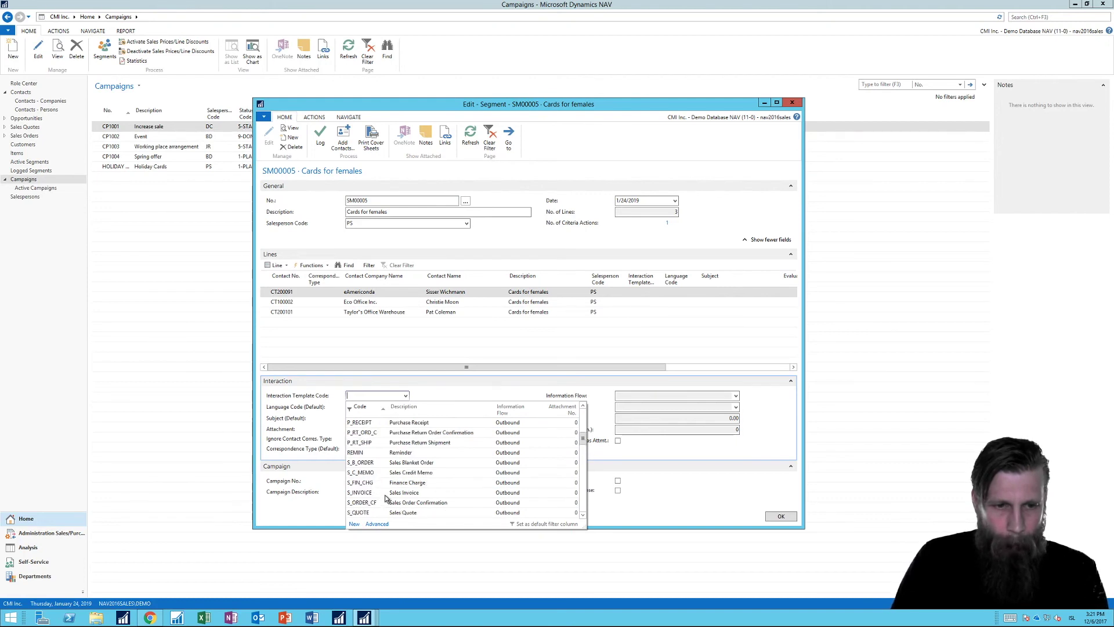
{"action": "scroll", "coordinate": [385, 495], "scroll_direction": "down", "scroll_amount": 3}
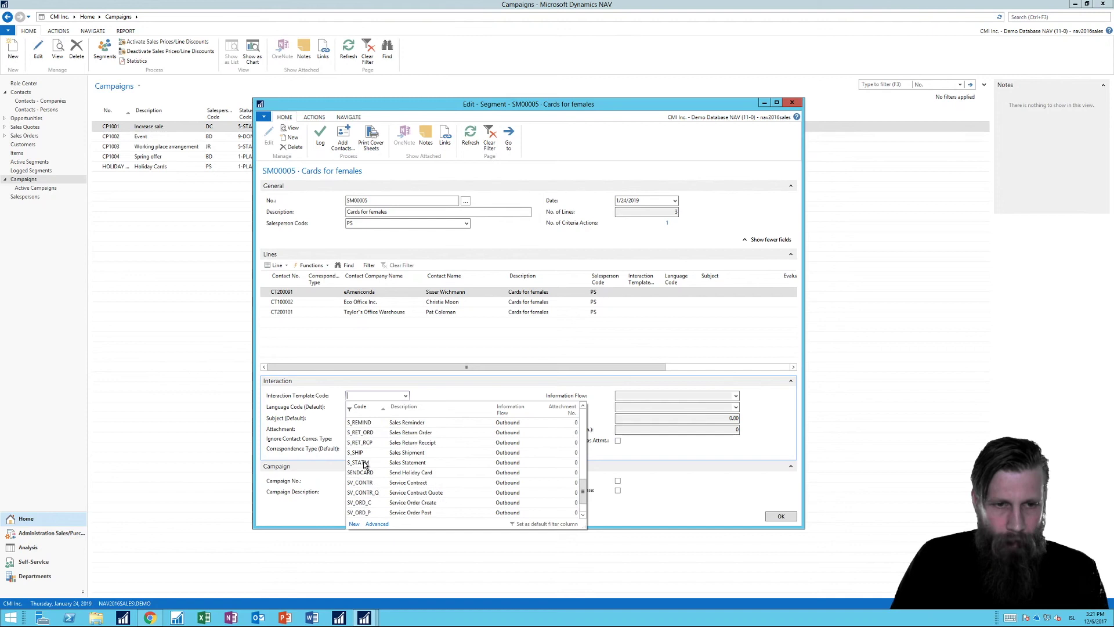
{"action": "left_click", "coordinate": [363, 472]}
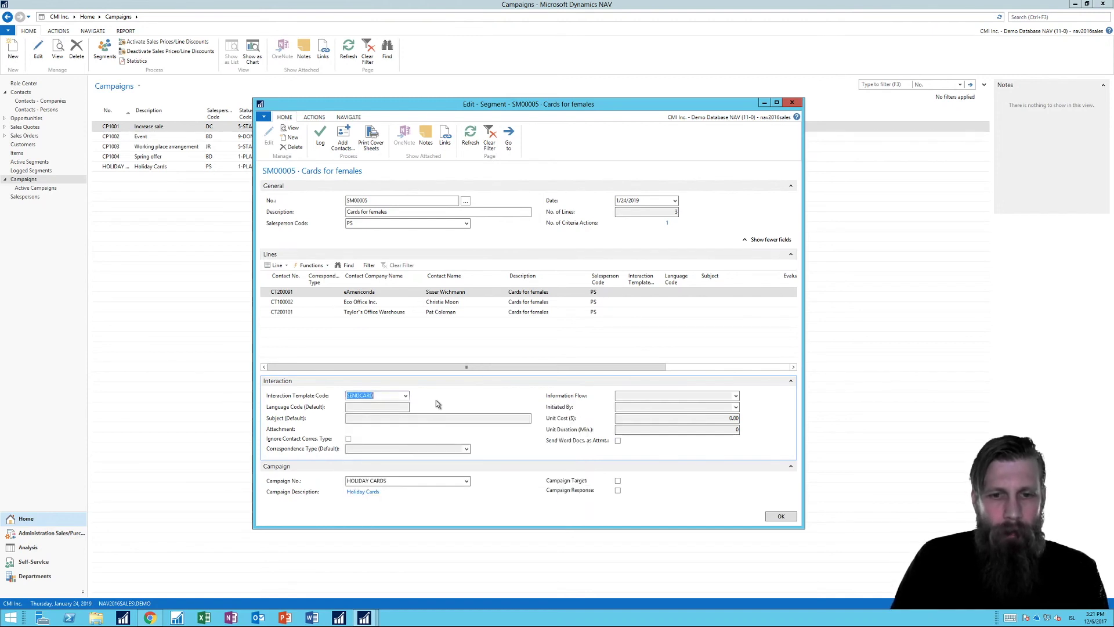
{"action": "left_click", "coordinate": [625, 412]}
{"action": "left_click", "coordinate": [565, 332]}
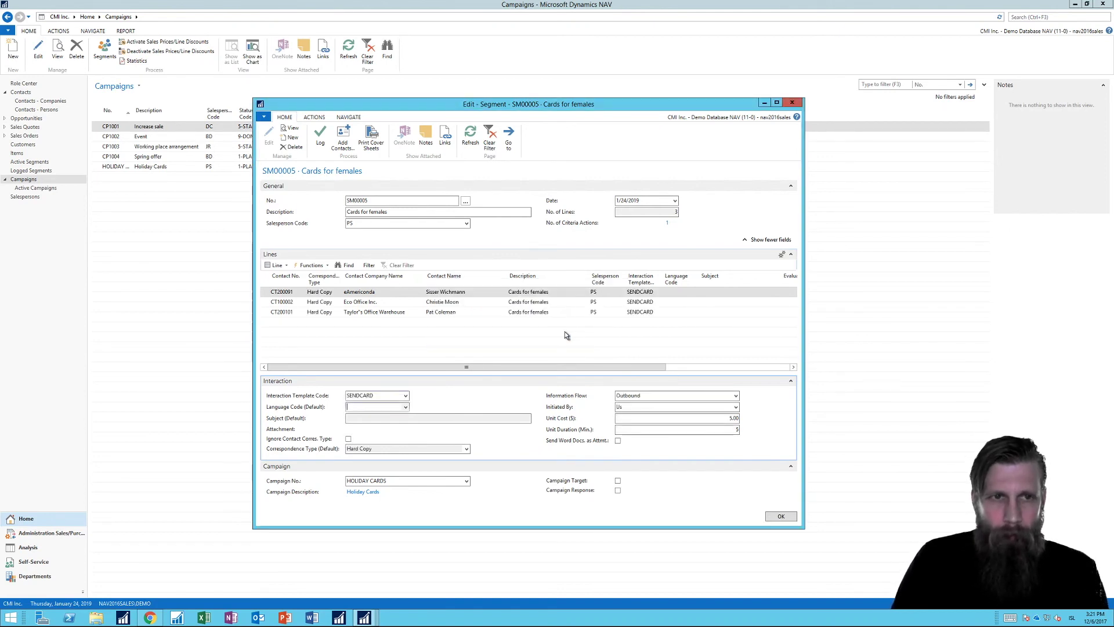
Log the Cards for females segment with Send Attachments turned off, then close the segment list.
{"action": "left_click", "coordinate": [298, 303]}
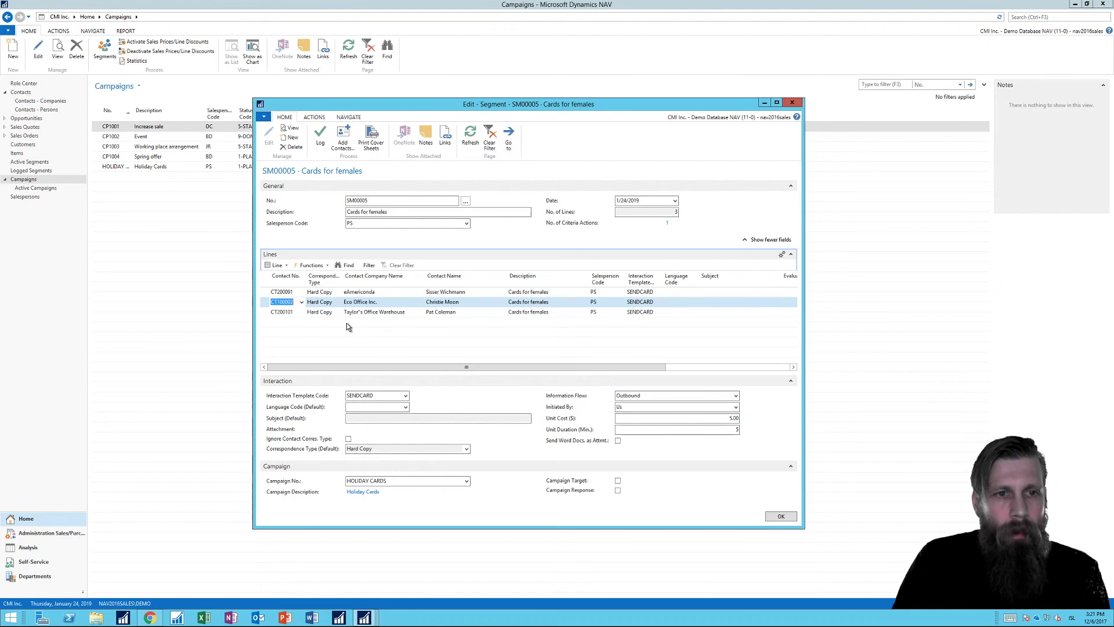
{"action": "left_click", "coordinate": [321, 136]}
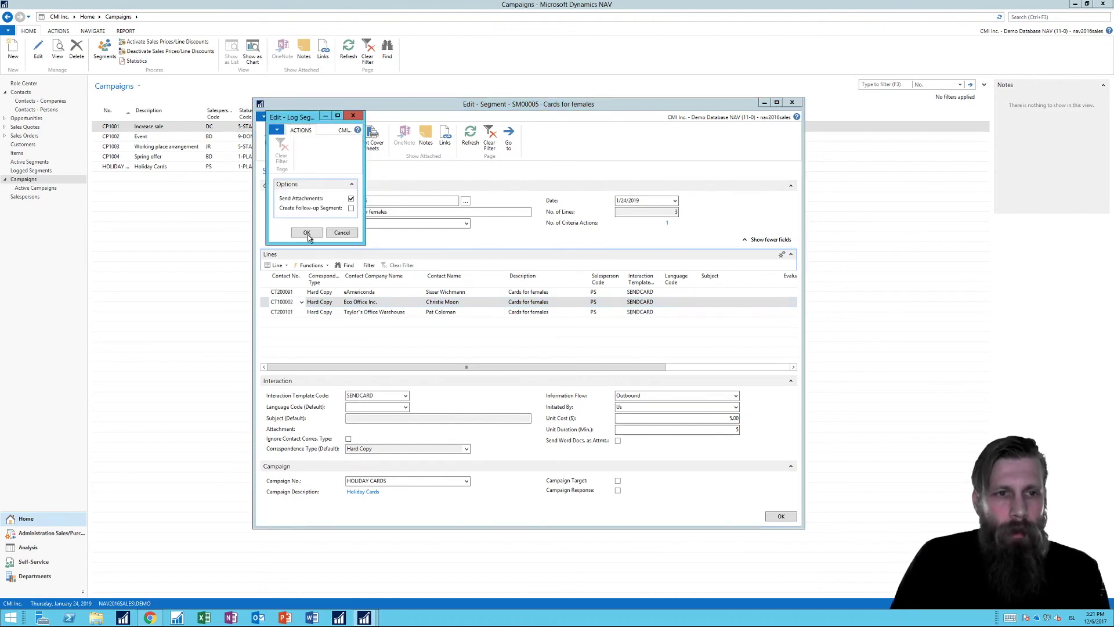
{"action": "left_click", "coordinate": [352, 199]}
{"action": "left_click", "coordinate": [304, 233]}
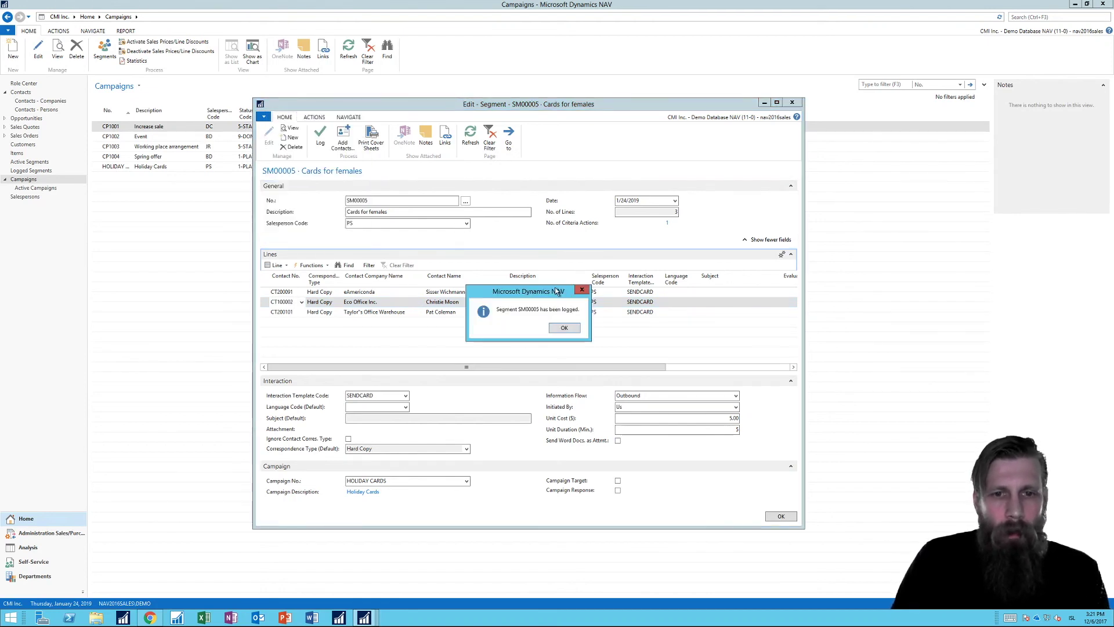
{"action": "left_click", "coordinate": [563, 328]}
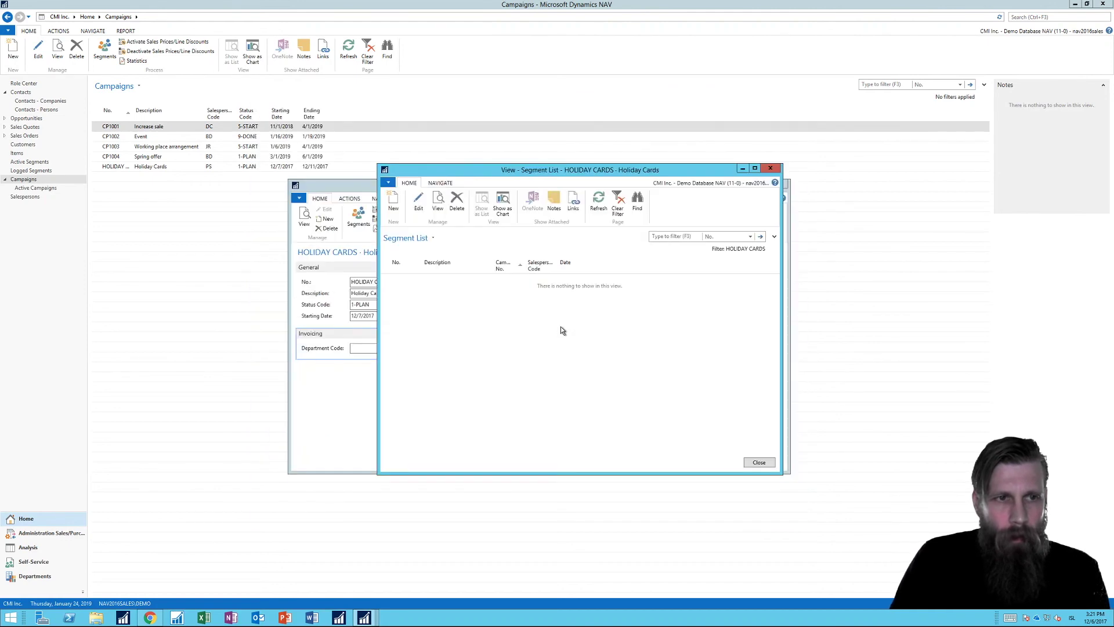
{"action": "left_click", "coordinate": [778, 169]}
Filter the Contacts - Persons list down to the Eco Office Inc. contact's number.
{"action": "left_click", "coordinate": [780, 184]}
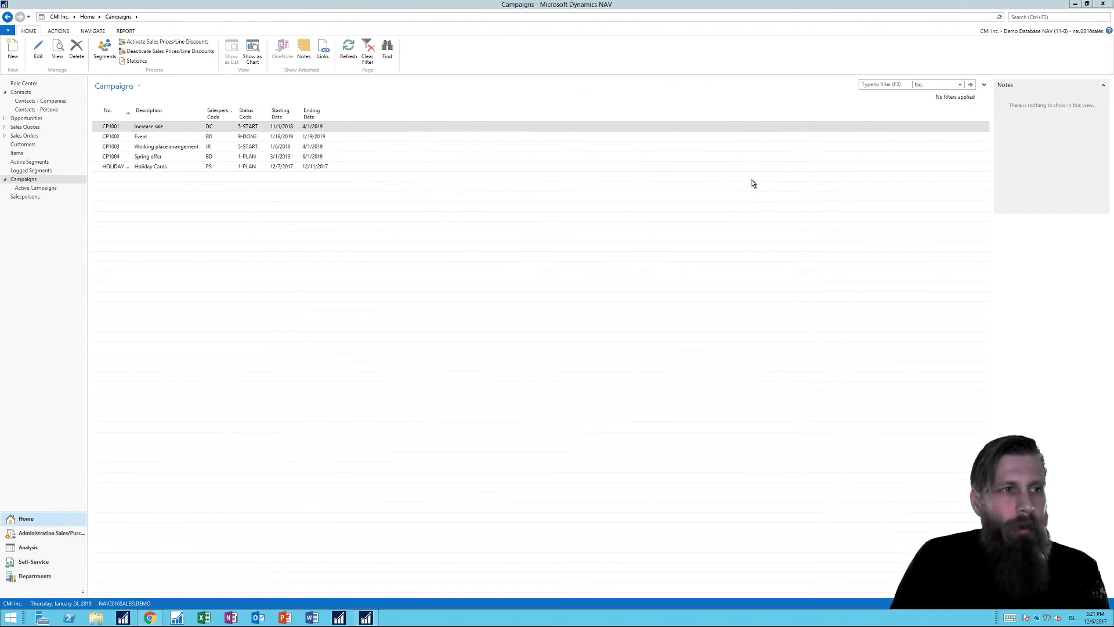
{"action": "left_click", "coordinate": [51, 111]}
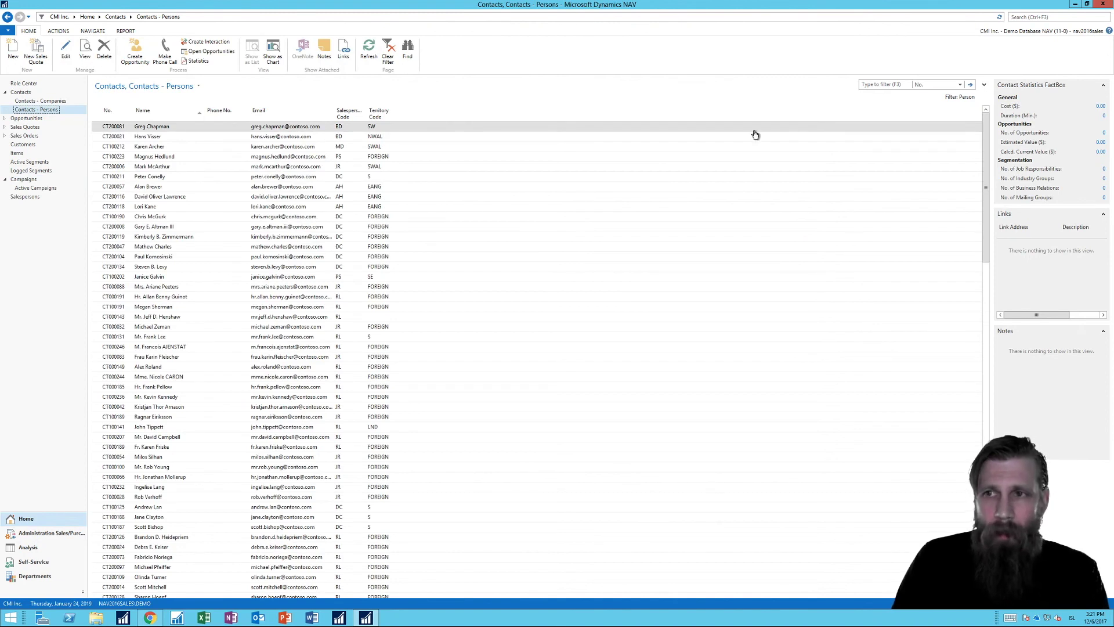
{"action": "left_click", "coordinate": [888, 84]}
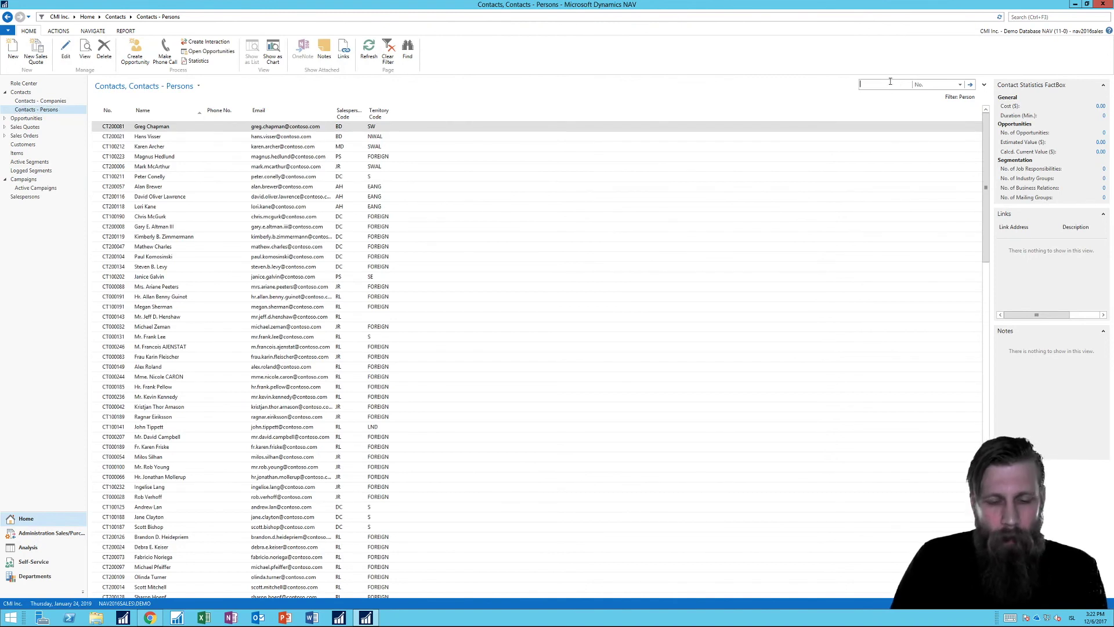
{"action": "type", "text": "CT100002"}
{"action": "key", "text": "Return"}
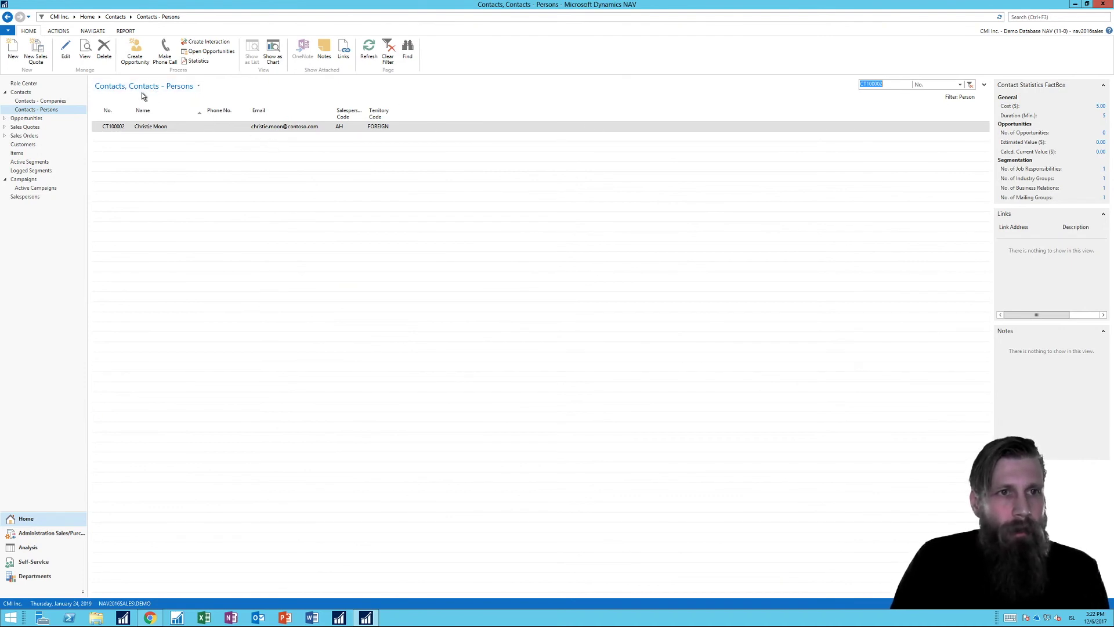
Show that contact's Interaction Log Entries, including the SENDCARD 'Cards for females' entry.
{"action": "left_click", "coordinate": [96, 31]}
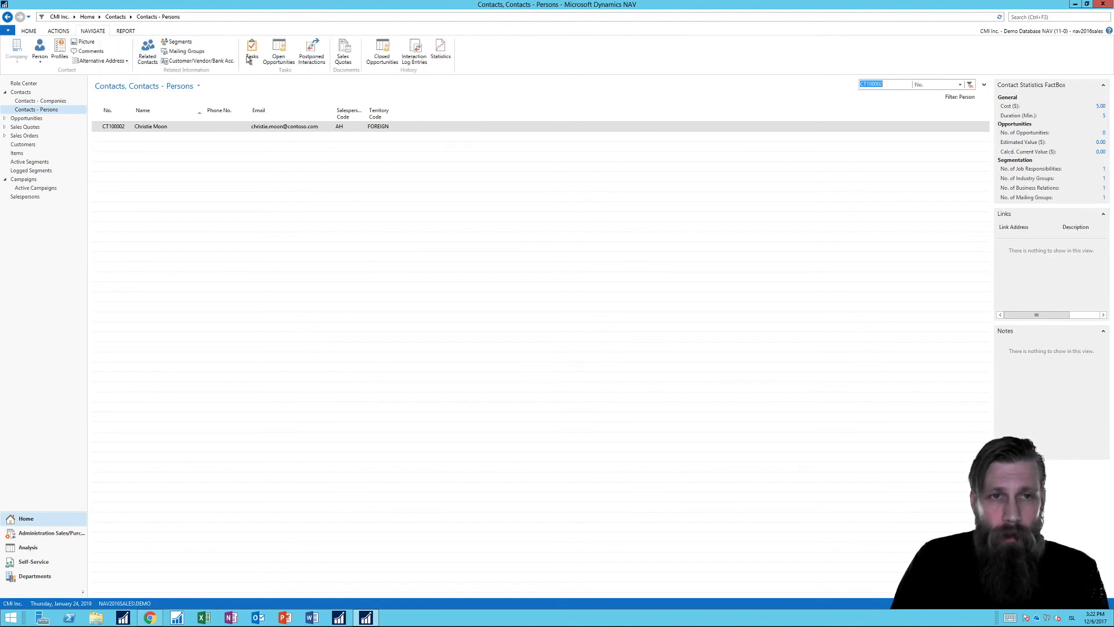
{"action": "left_click", "coordinate": [415, 52]}
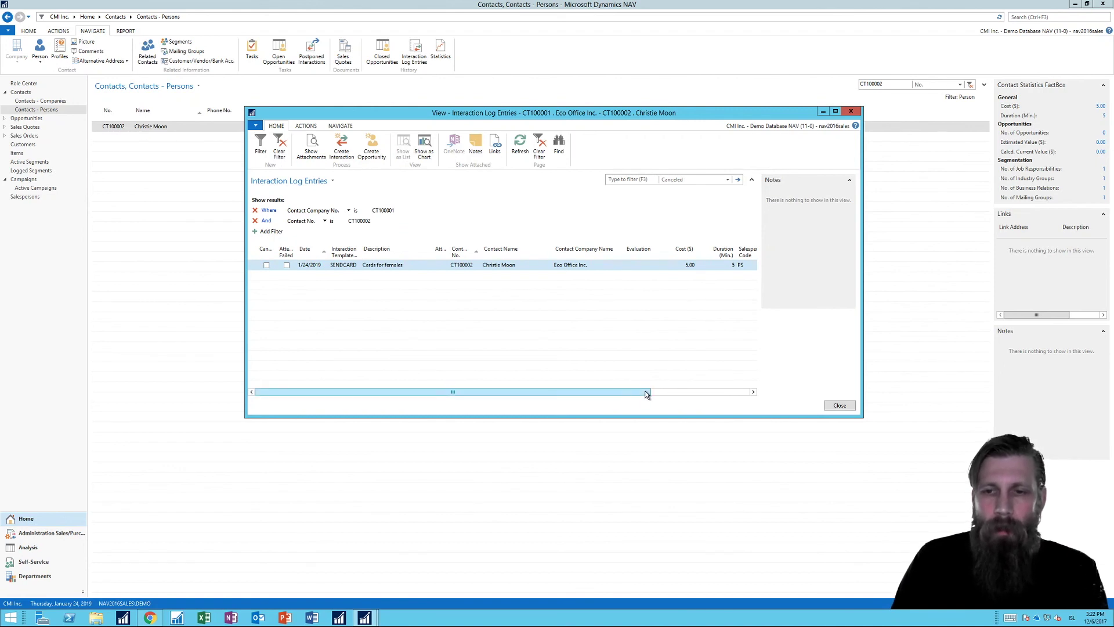
{"action": "left_click_drag", "start_coordinate": [647, 393], "coordinate": [427, 400]}
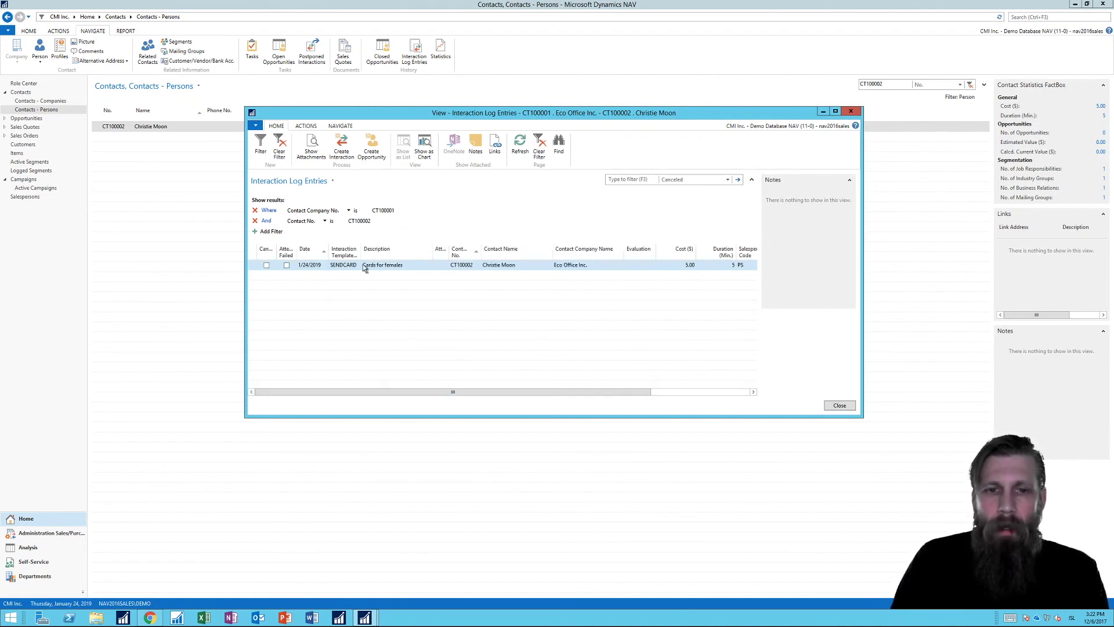